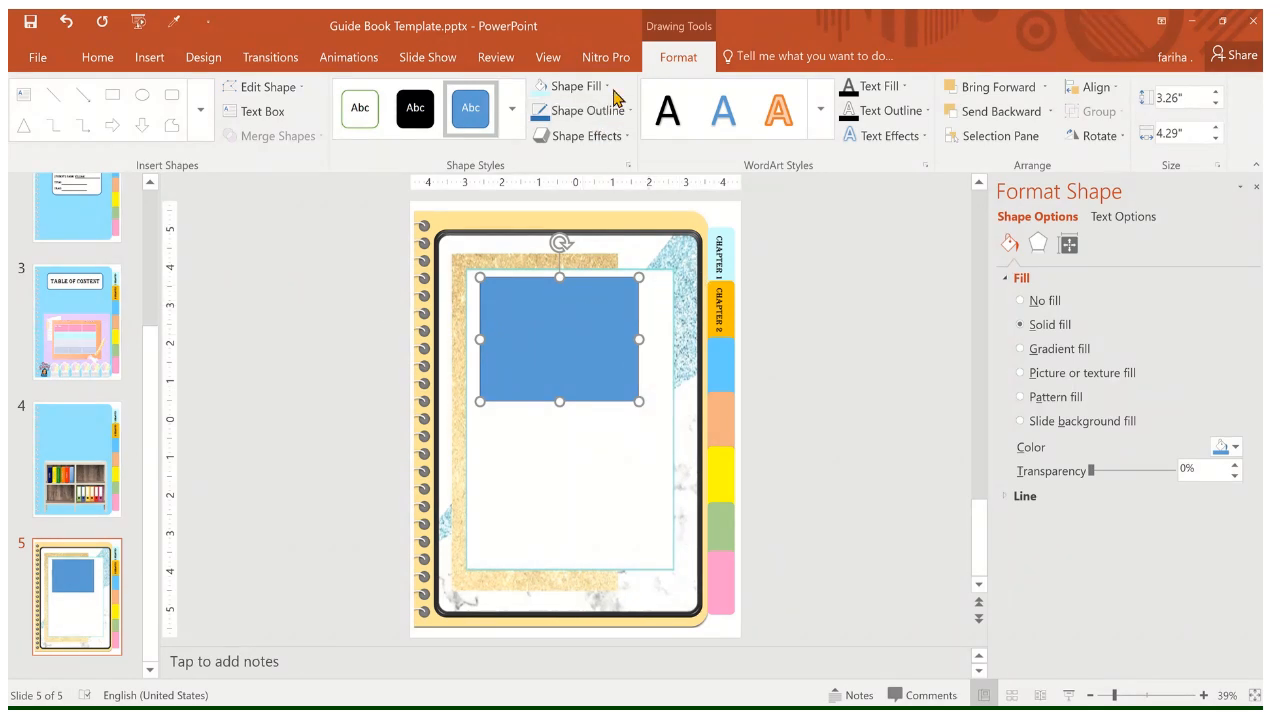
Fill the blue rectangle on slide 5 with the light centred radial gradient and set its first stop to the recent pale turquoise
{"action": "left_click", "coordinate": [609, 93]}
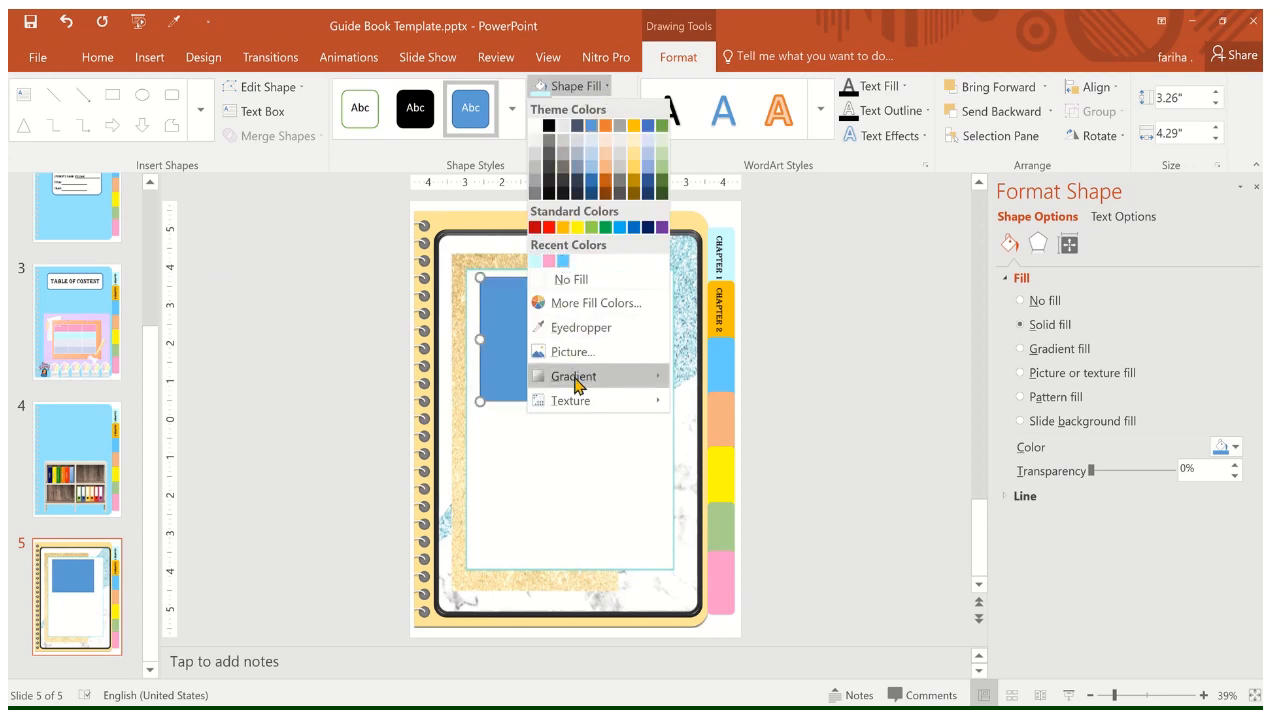
{"action": "mouse_move", "coordinate": [584, 382]}
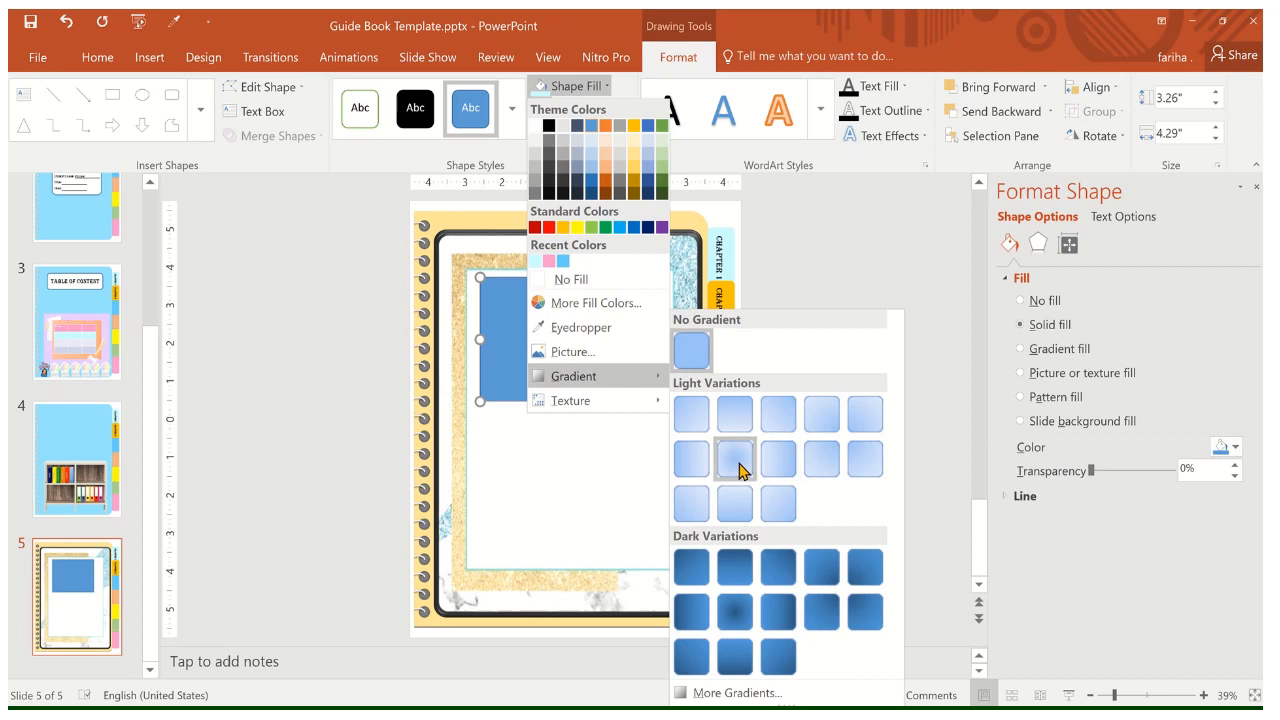
{"action": "left_click", "coordinate": [737, 464]}
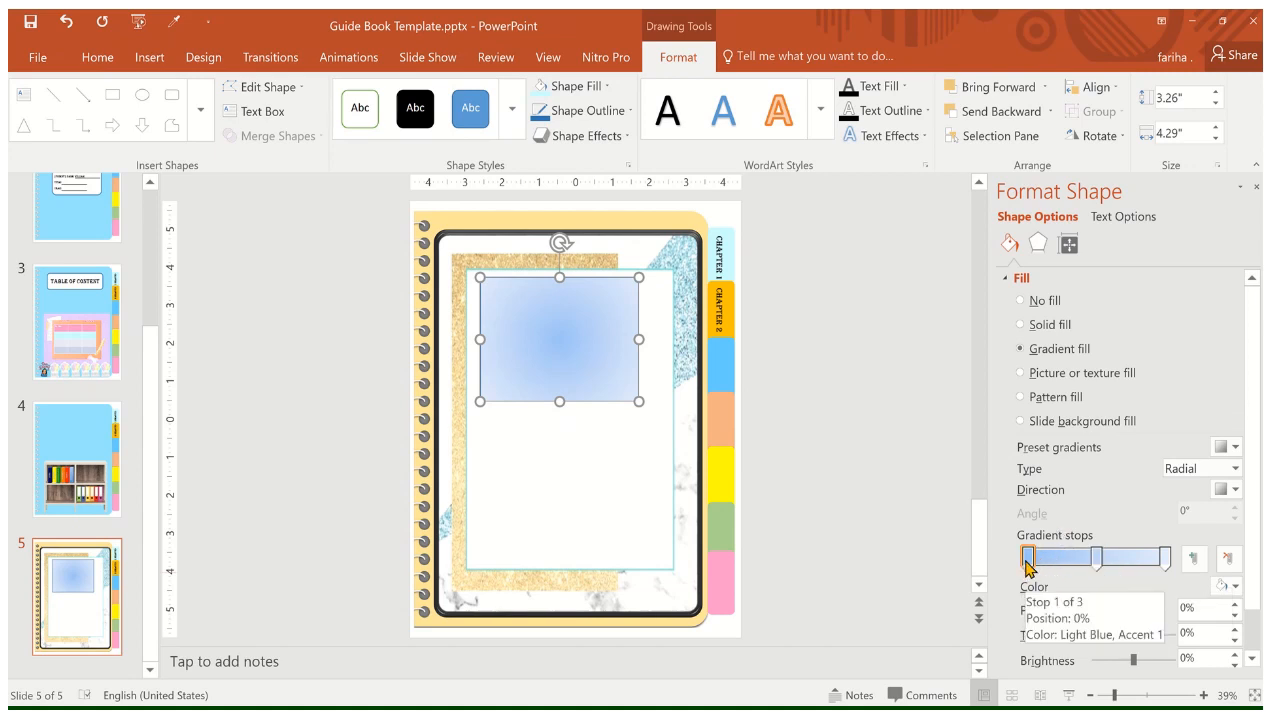
{"action": "left_click", "coordinate": [1236, 588]}
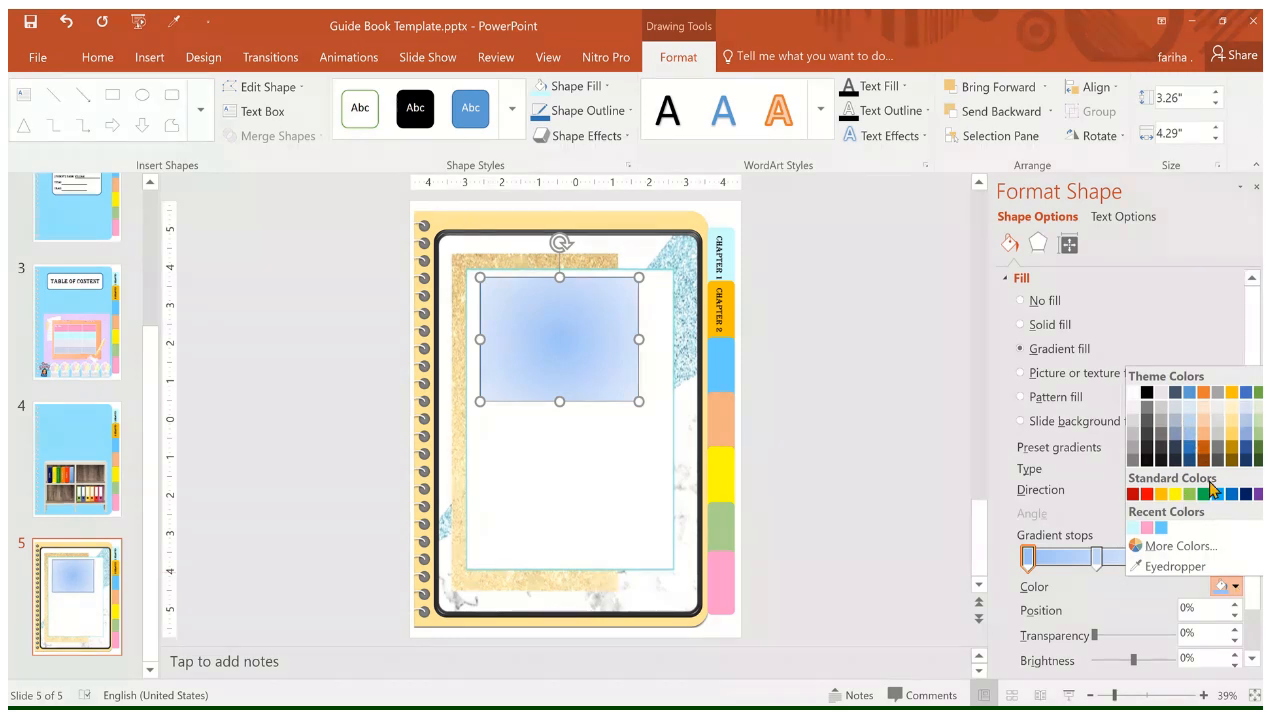
{"action": "left_click", "coordinate": [1135, 530]}
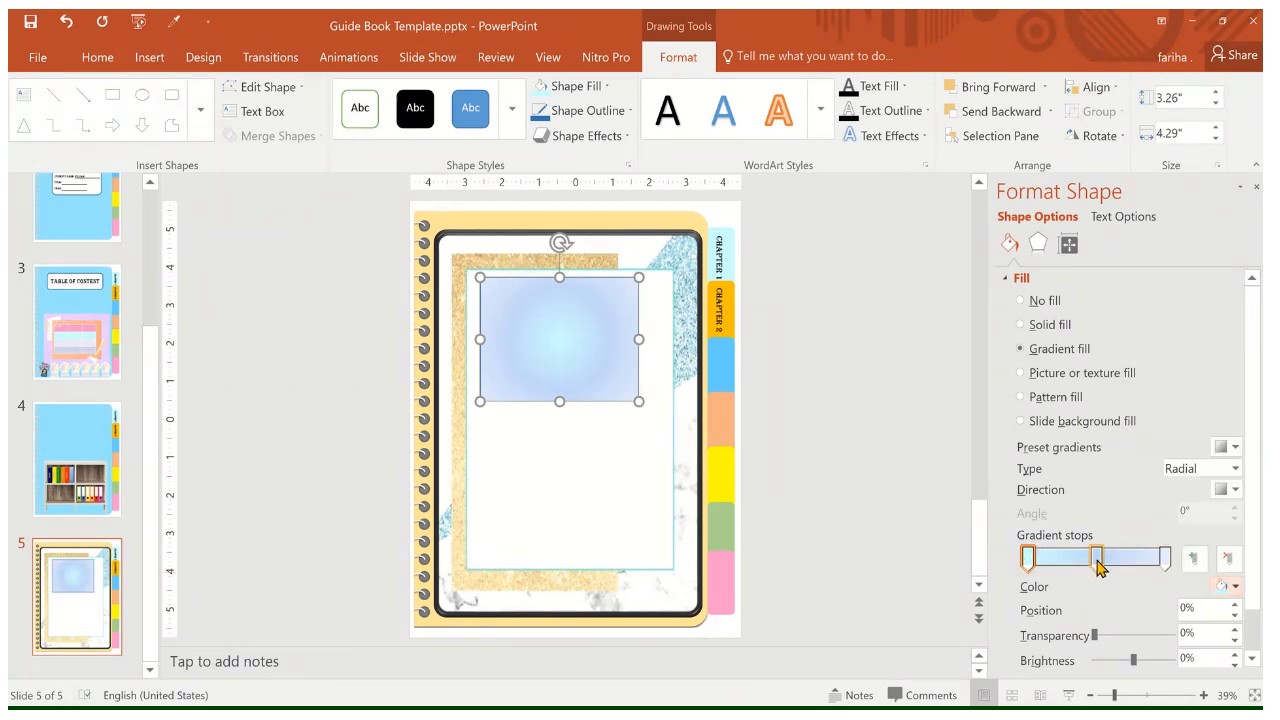
Set the rectangle's middle gradient stop to the recent pink and its last stop to the recent light blue
{"action": "left_click", "coordinate": [1097, 558]}
{"action": "left_click", "coordinate": [1228, 587]}
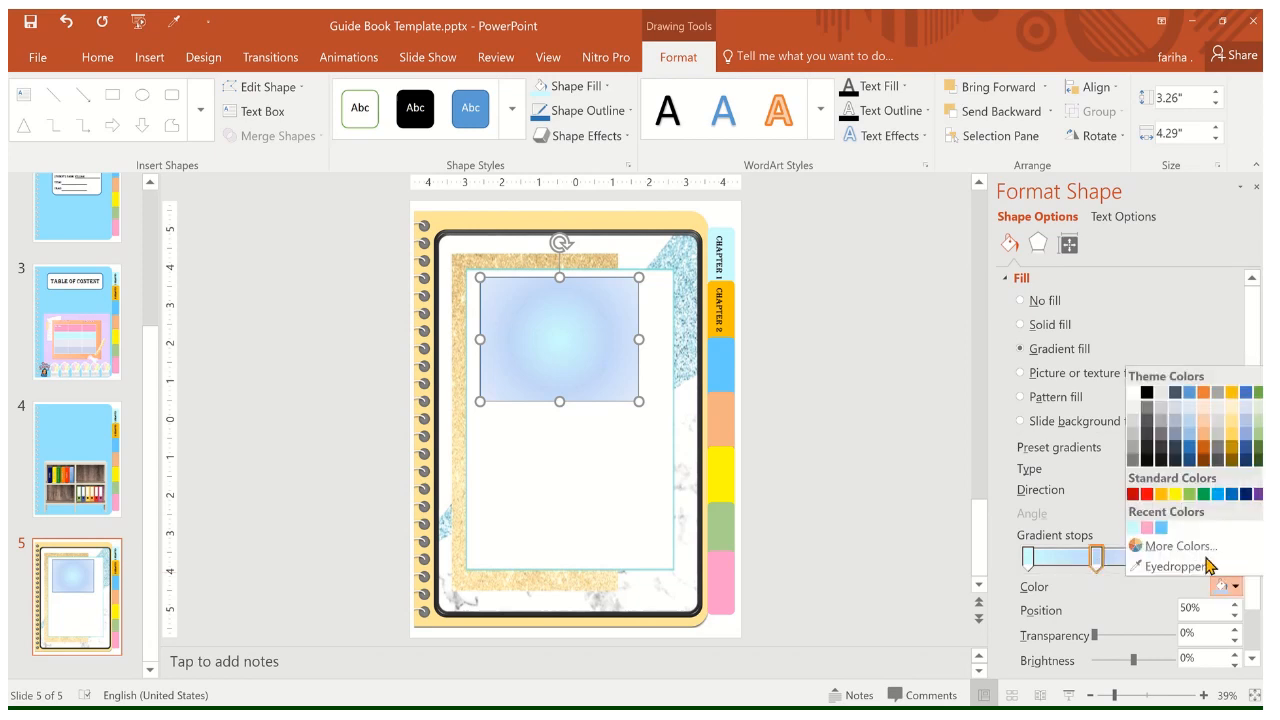
{"action": "left_click", "coordinate": [1147, 529]}
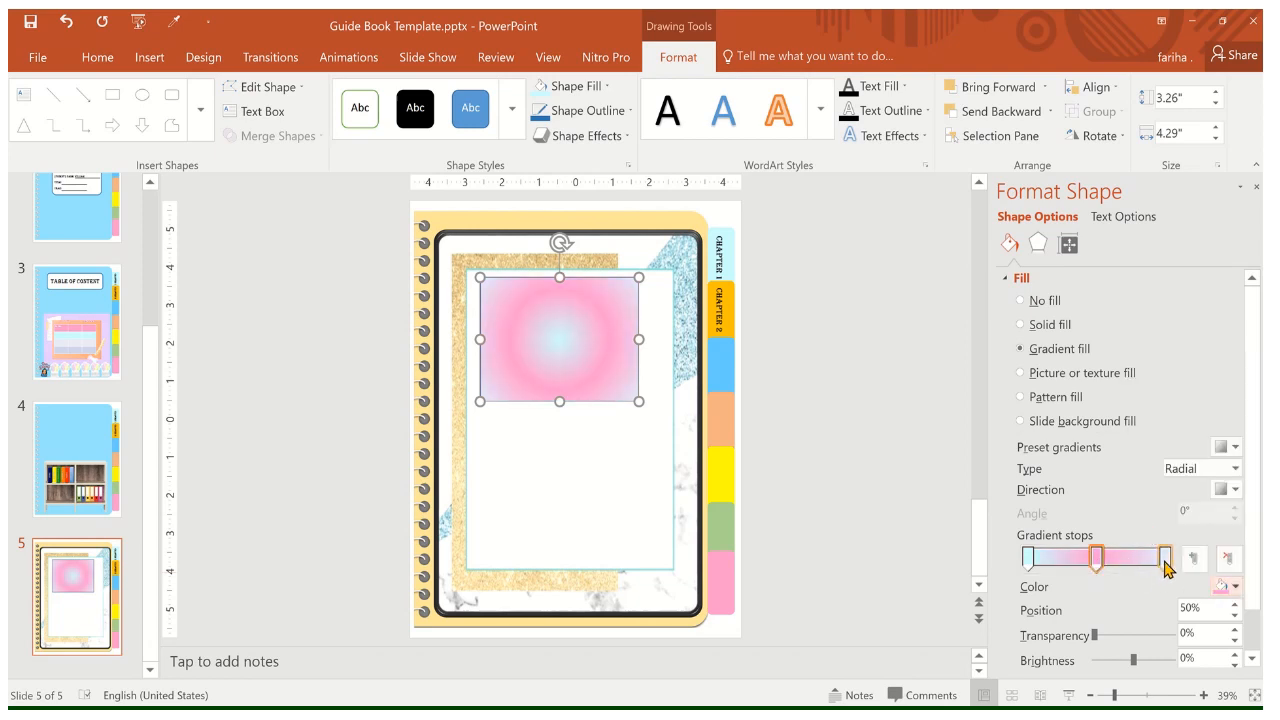
{"action": "left_click", "coordinate": [1165, 558]}
{"action": "left_click", "coordinate": [1238, 587]}
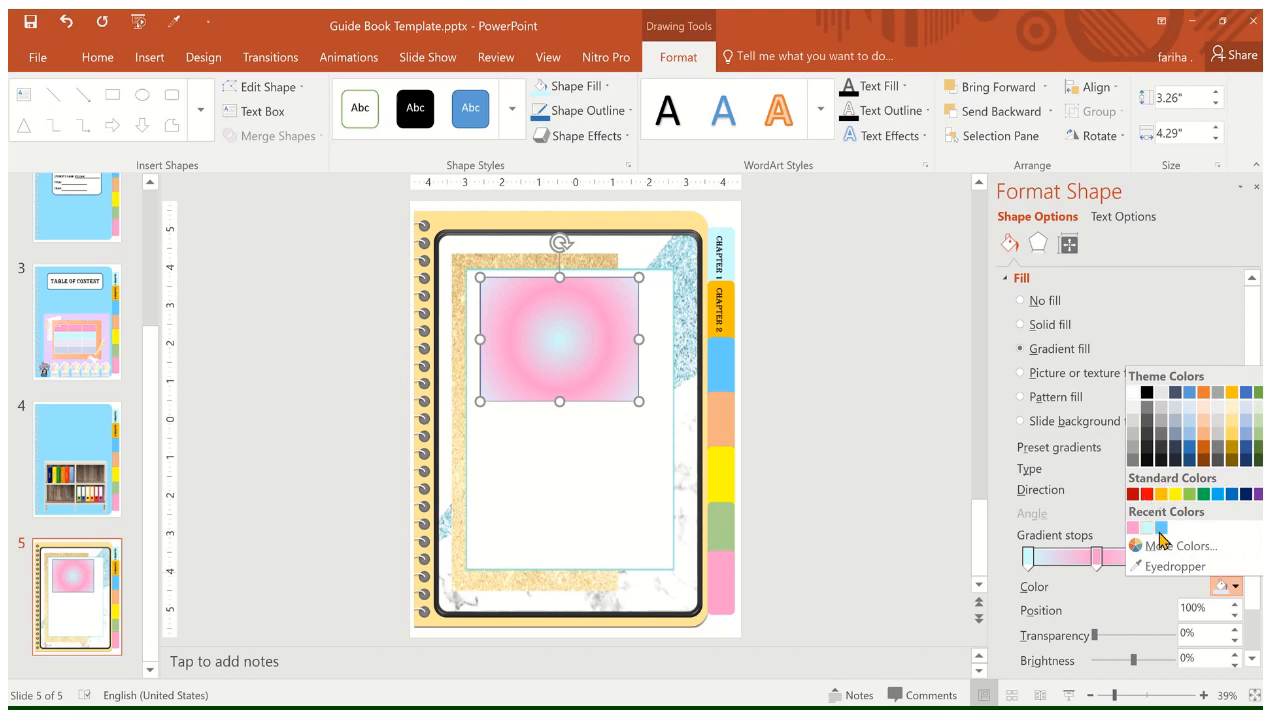
{"action": "left_click", "coordinate": [1161, 528]}
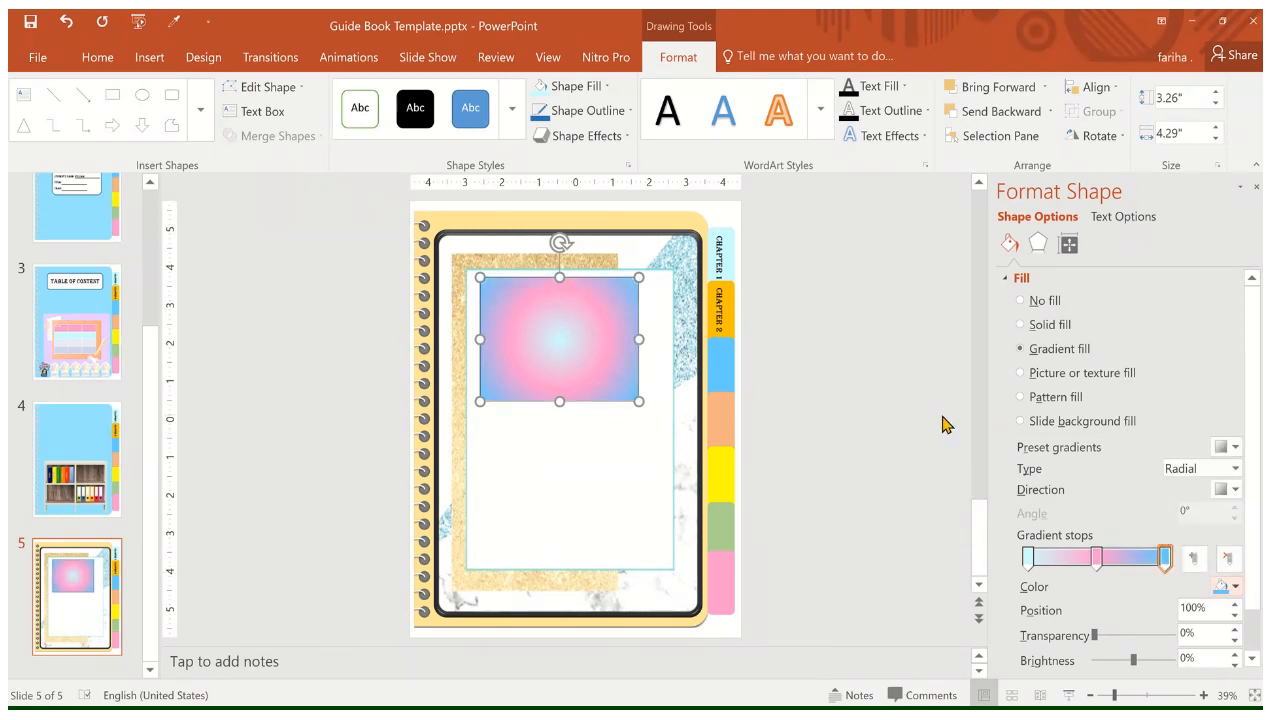
Change the gradient type to Linear and recolour the middle gradient stop with the standard purple
{"action": "left_click", "coordinate": [1237, 472]}
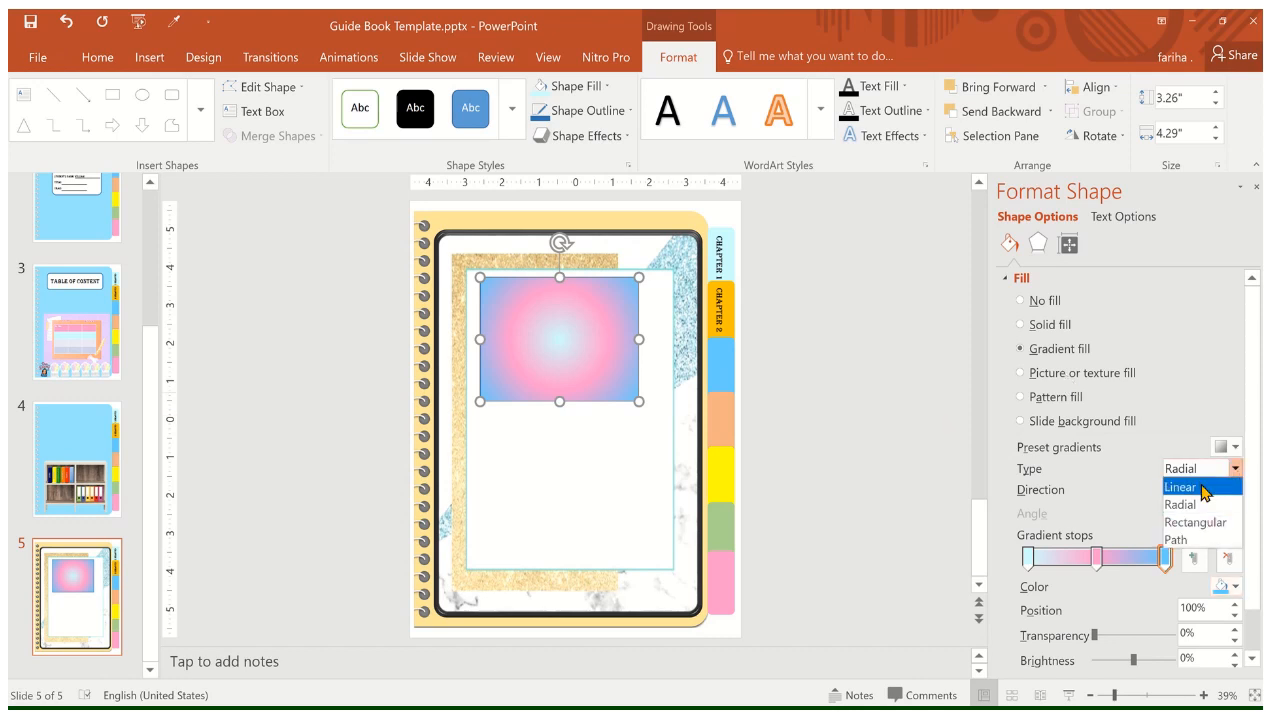
{"action": "left_click", "coordinate": [1205, 490]}
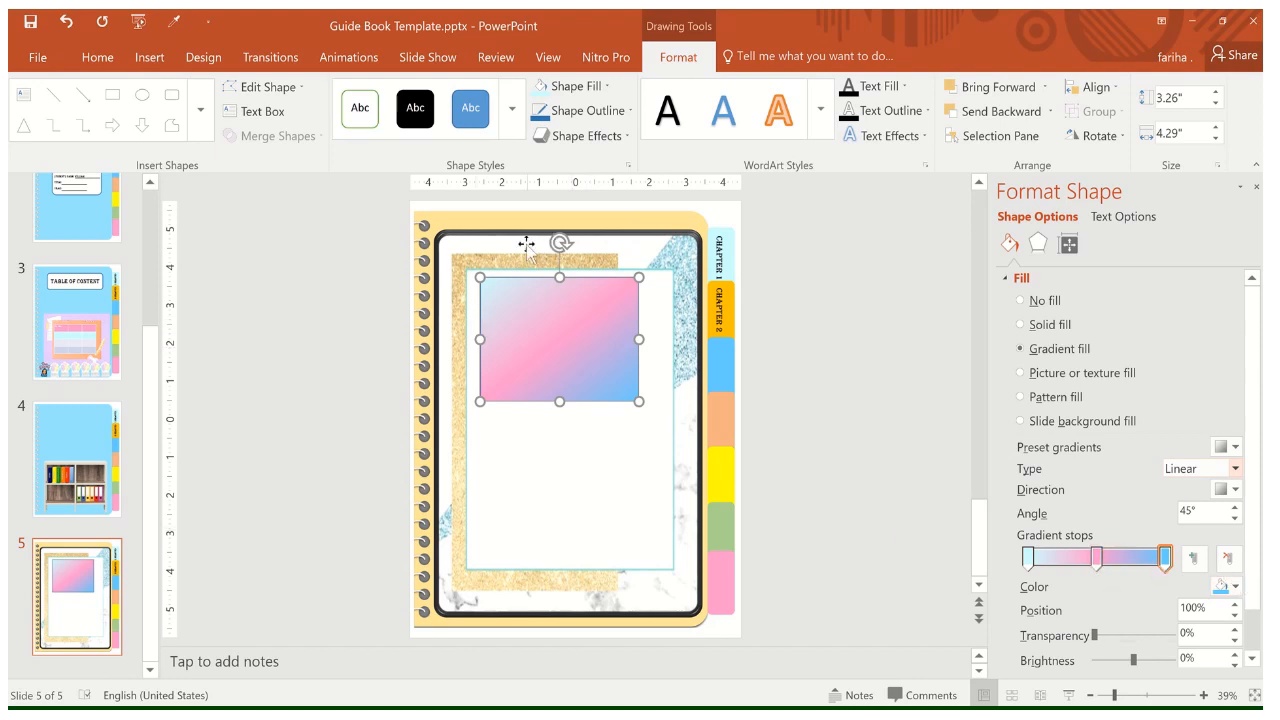
{"action": "left_click", "coordinate": [1100, 558]}
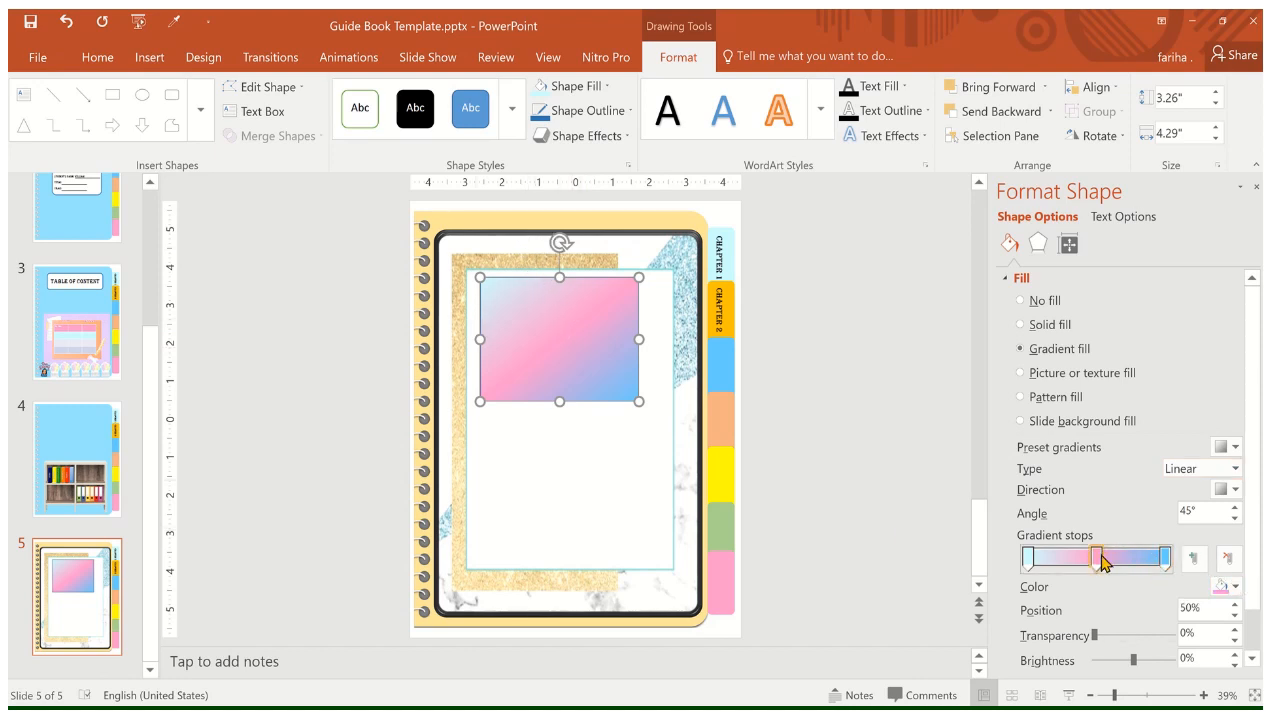
{"action": "left_click", "coordinate": [1235, 587]}
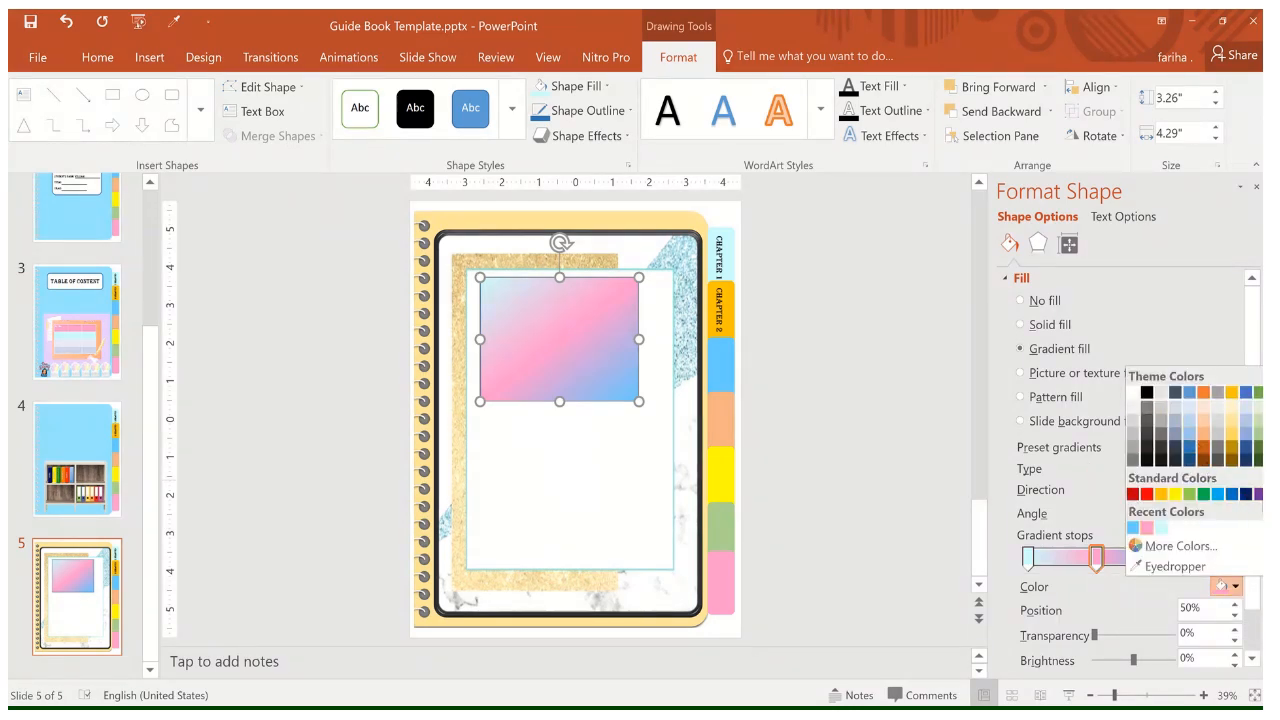
{"action": "left_click", "coordinate": [1257, 493]}
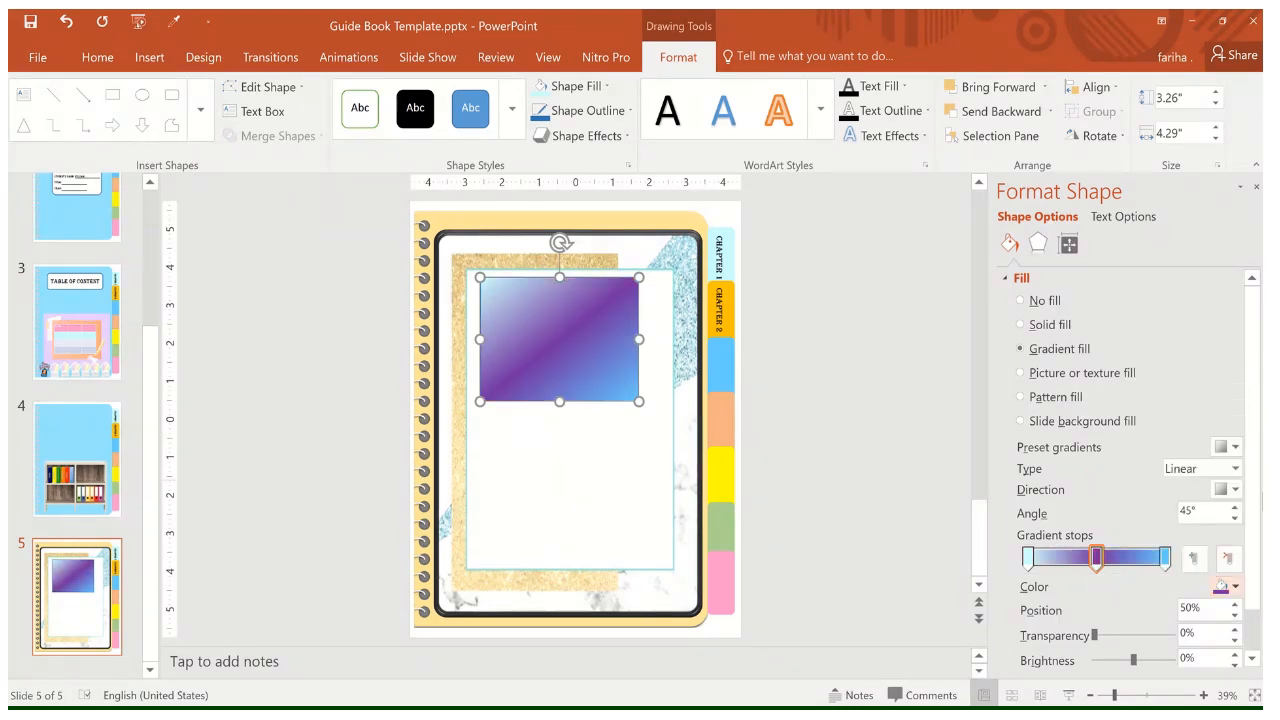
{"action": "left_click", "coordinate": [1236, 468]}
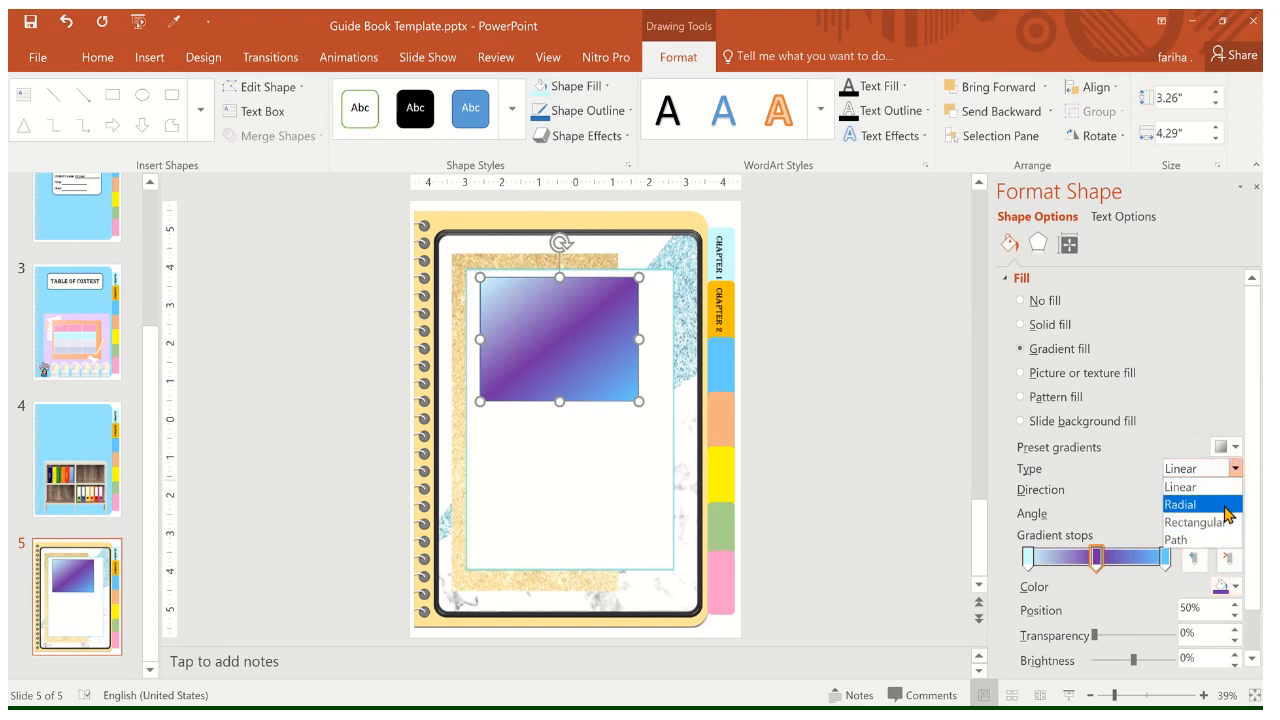
{"action": "key", "text": "Escape"}
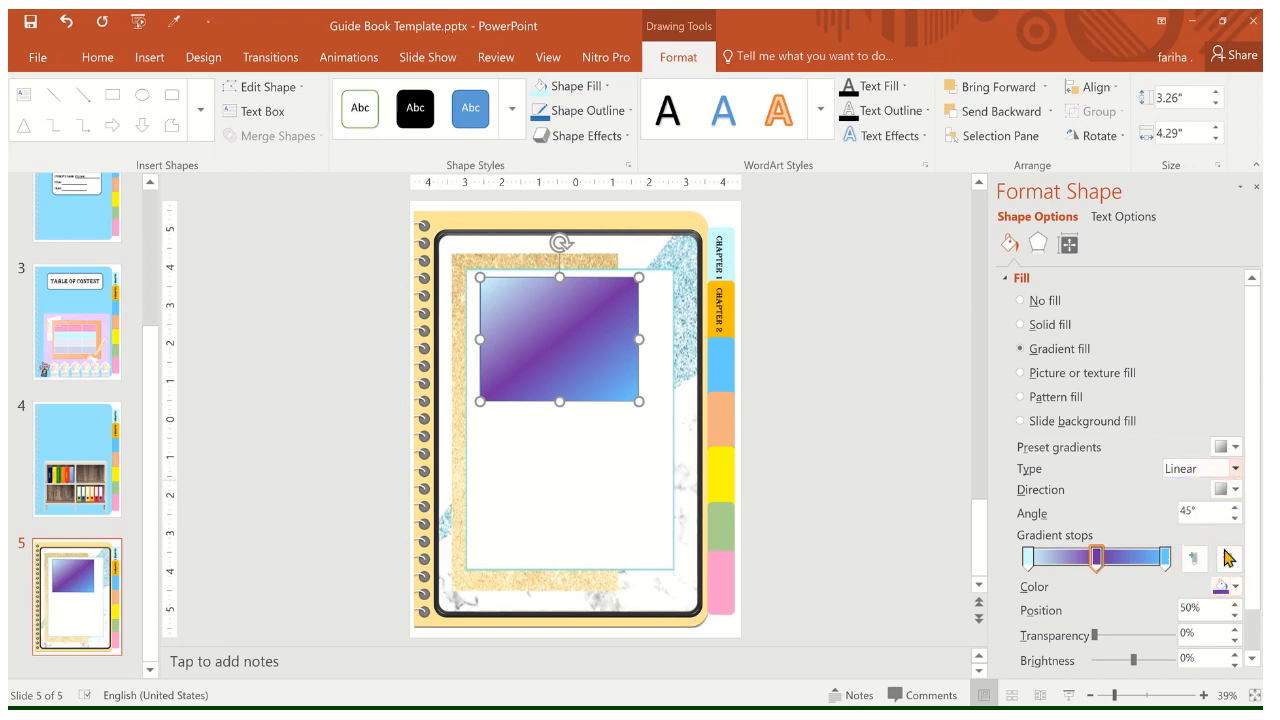
Recolour the middle gradient stop with a custom light purple from the standard colour palette
{"action": "left_click", "coordinate": [1236, 588]}
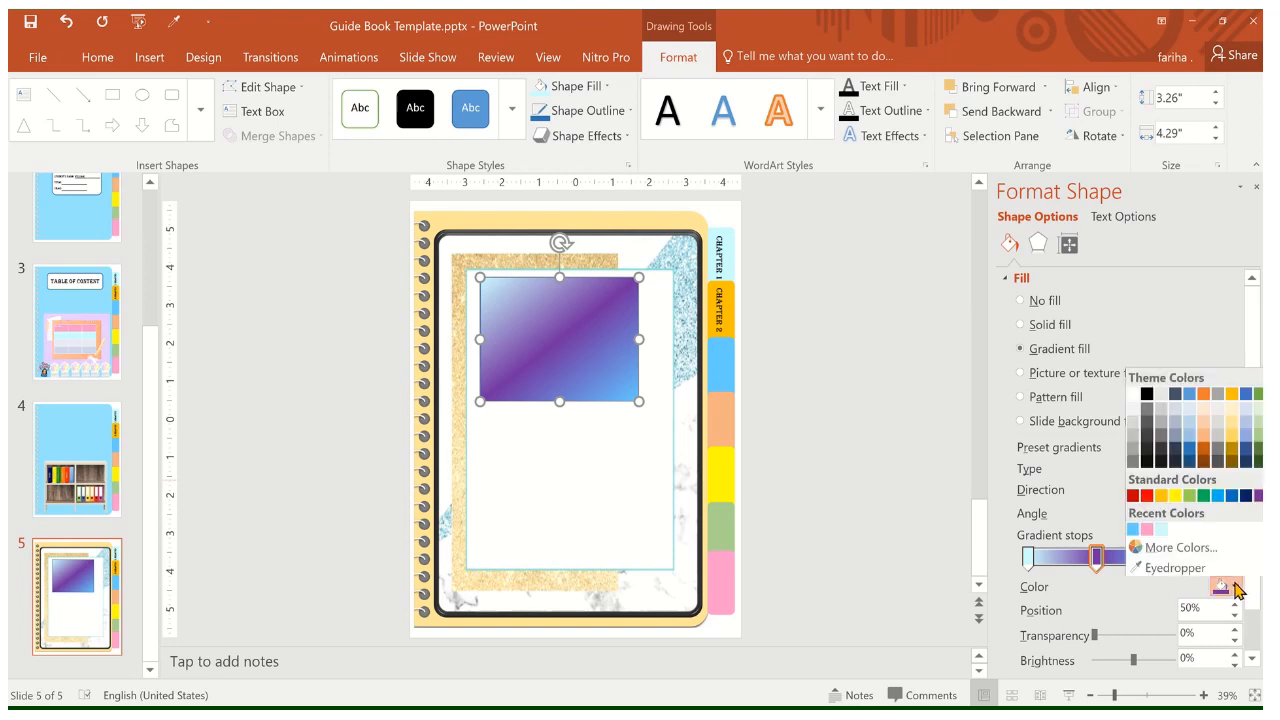
{"action": "left_click", "coordinate": [1175, 547]}
{"action": "left_click", "coordinate": [527, 223]}
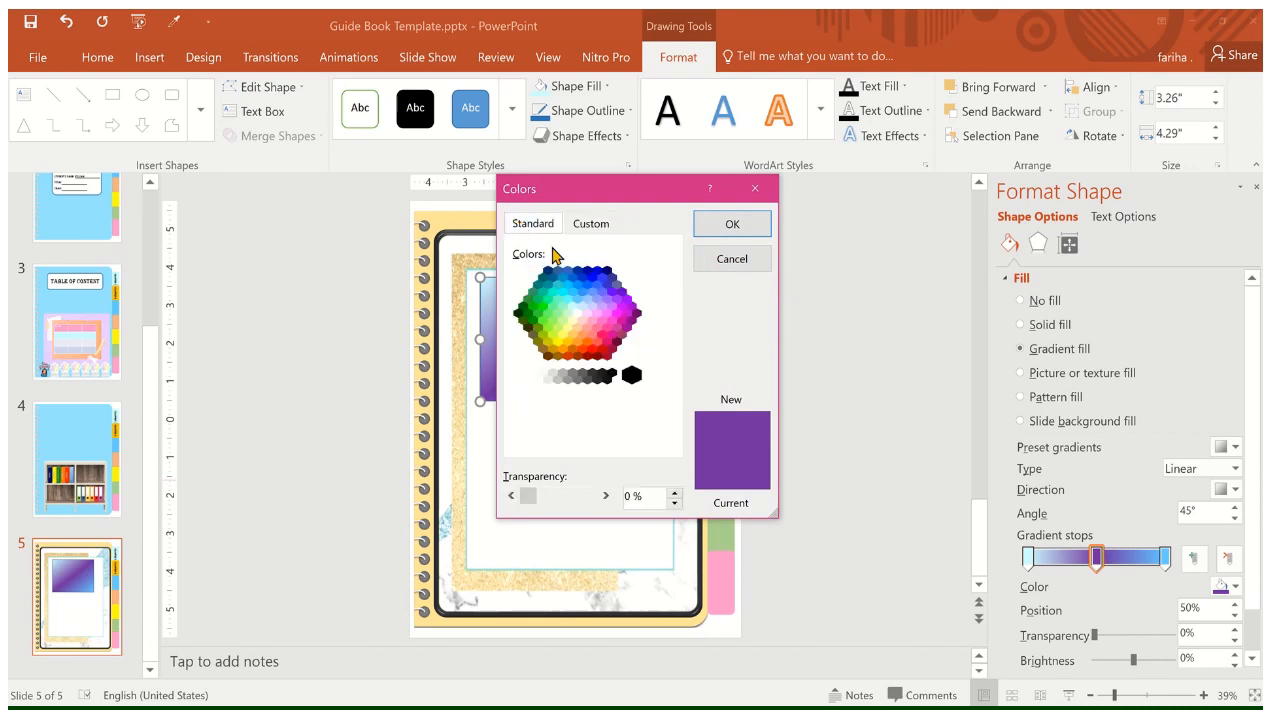
{"action": "left_click", "coordinate": [577, 298]}
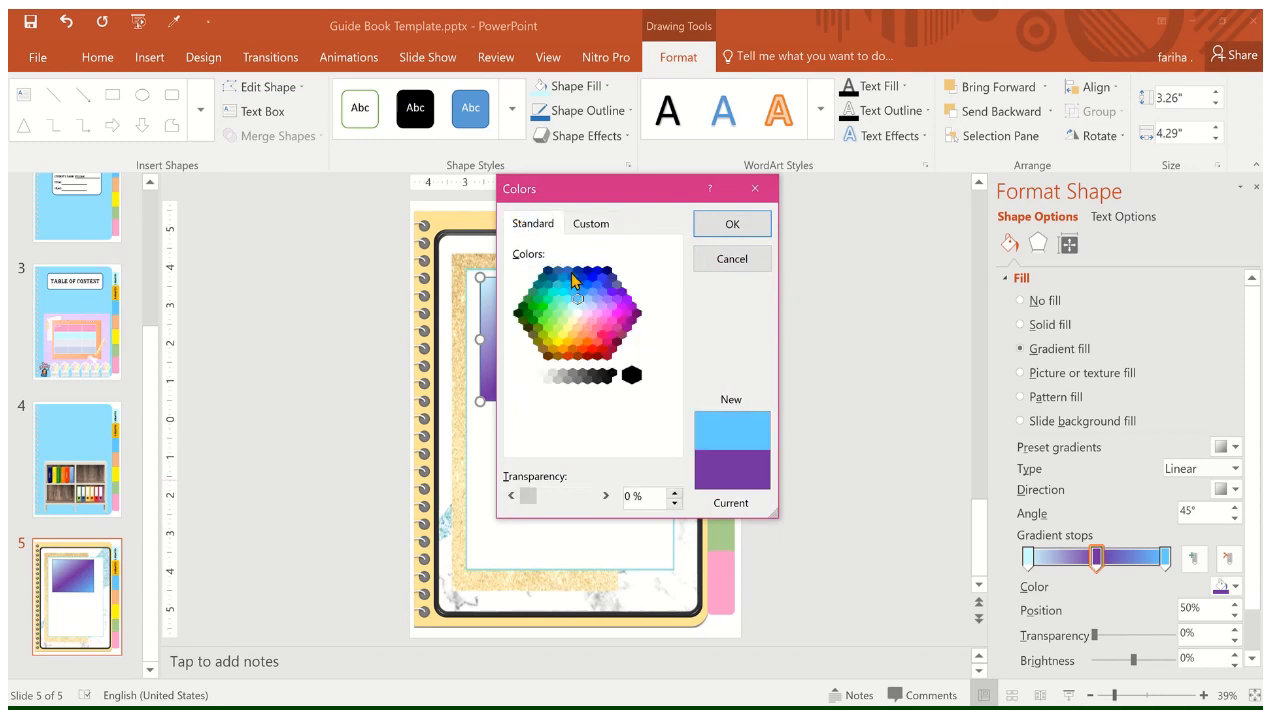
{"action": "left_click", "coordinate": [620, 315]}
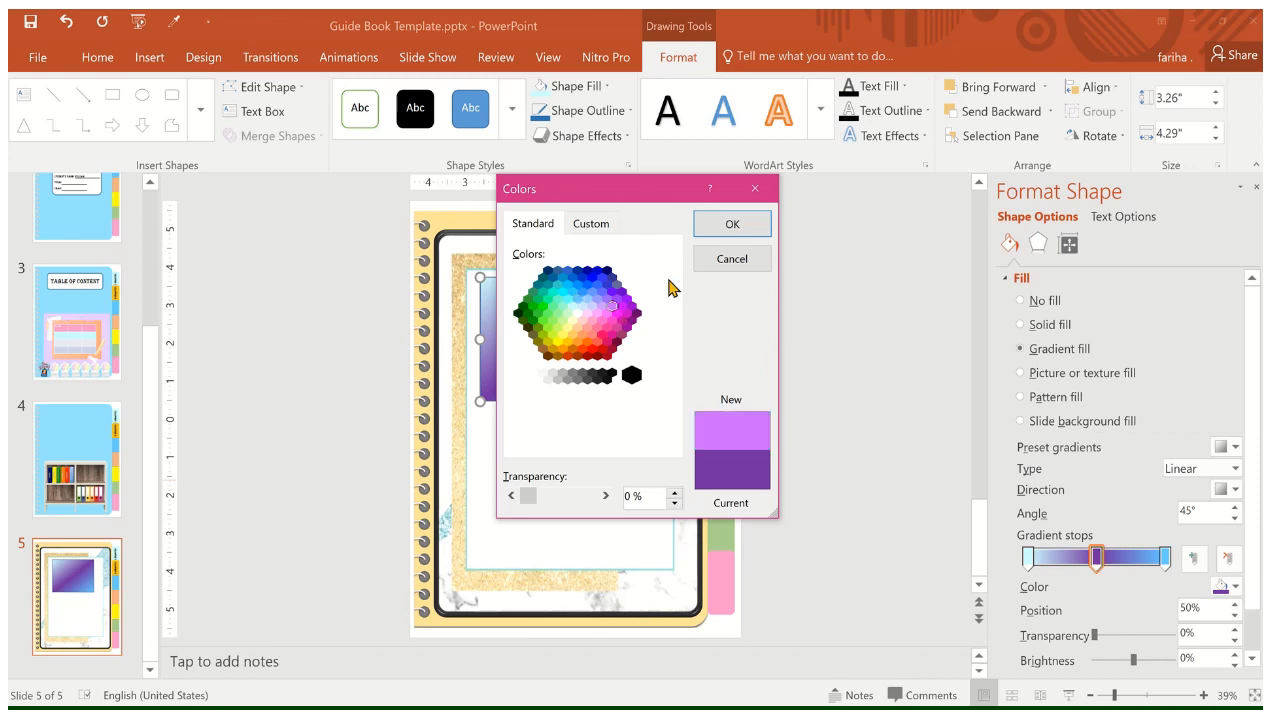
{"action": "left_click", "coordinate": [733, 224]}
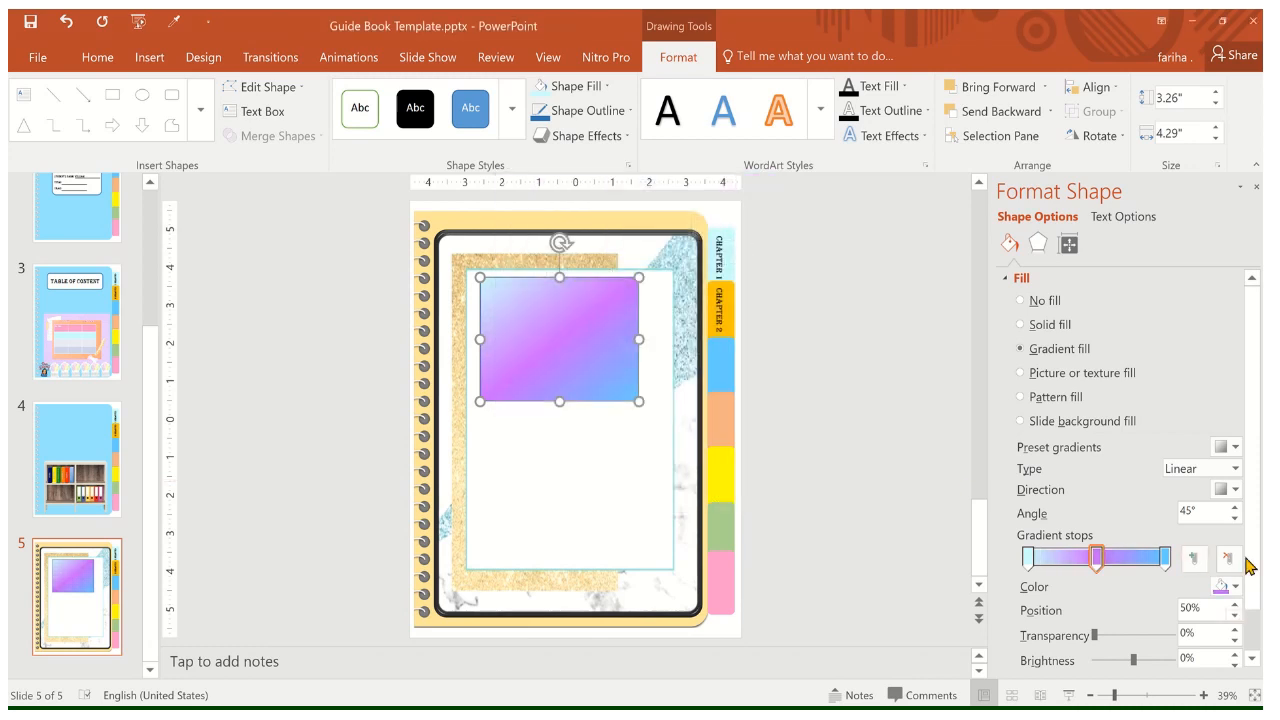
{"action": "left_click", "coordinate": [1026, 558]}
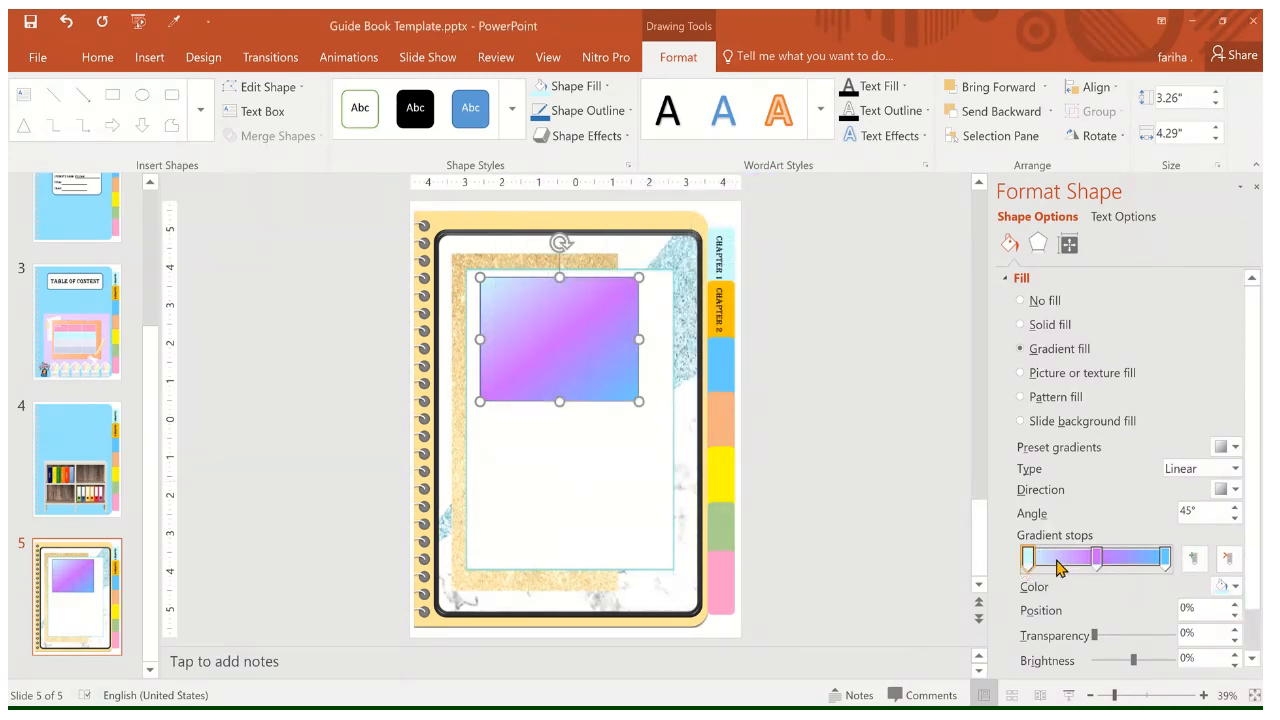
{"action": "left_click", "coordinate": [1236, 587]}
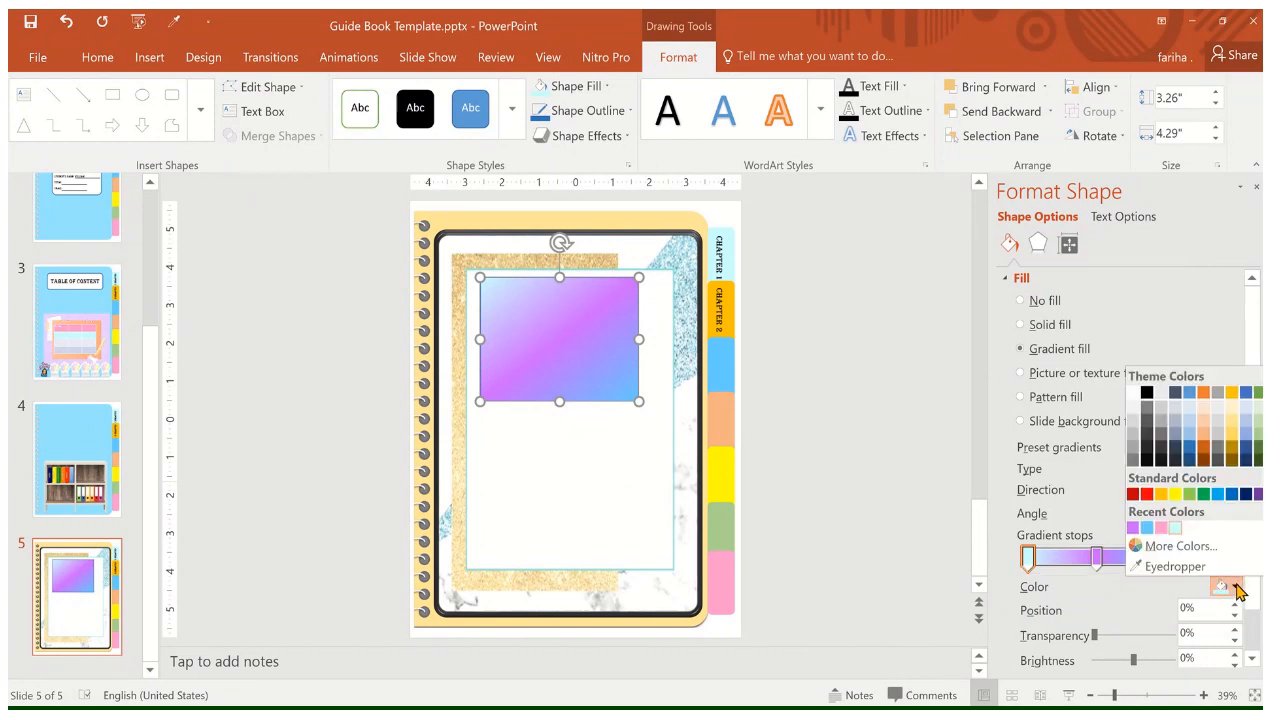
{"action": "left_click", "coordinate": [921, 472]}
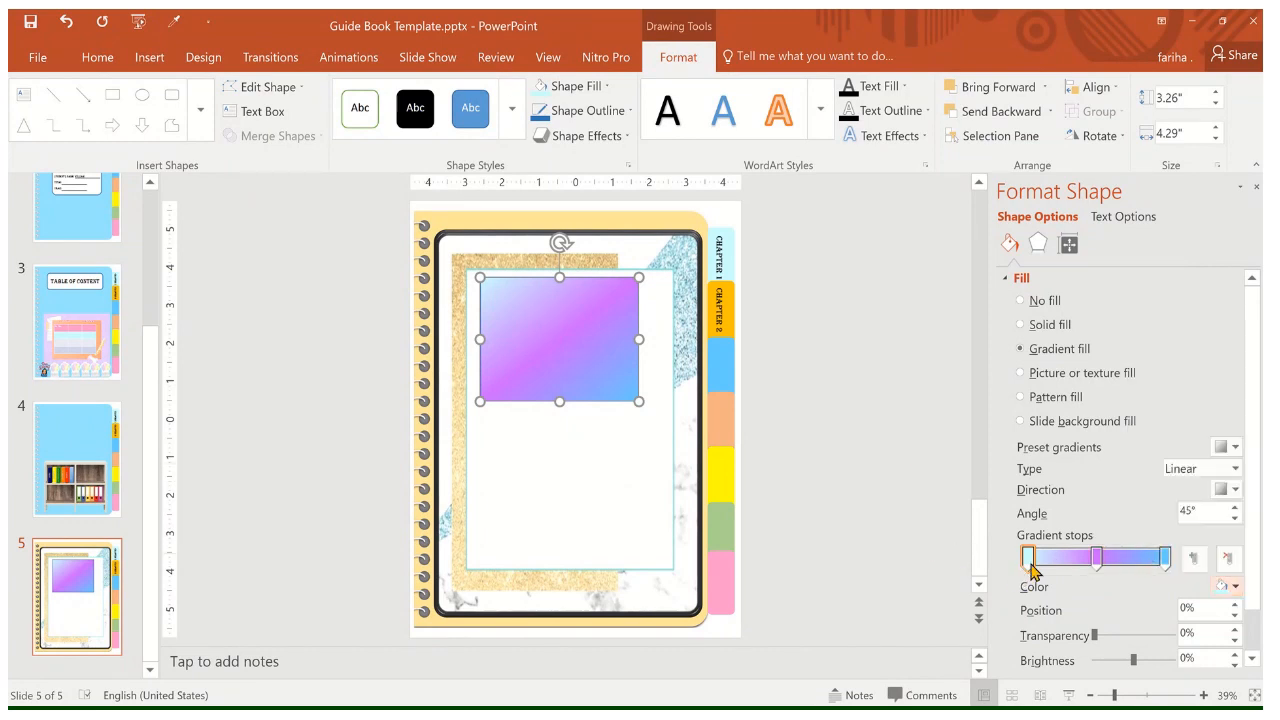
Try pale turquoise, light blue and a 5% darkened white as the colour of the last gradient stop
{"action": "left_click", "coordinate": [1164, 558]}
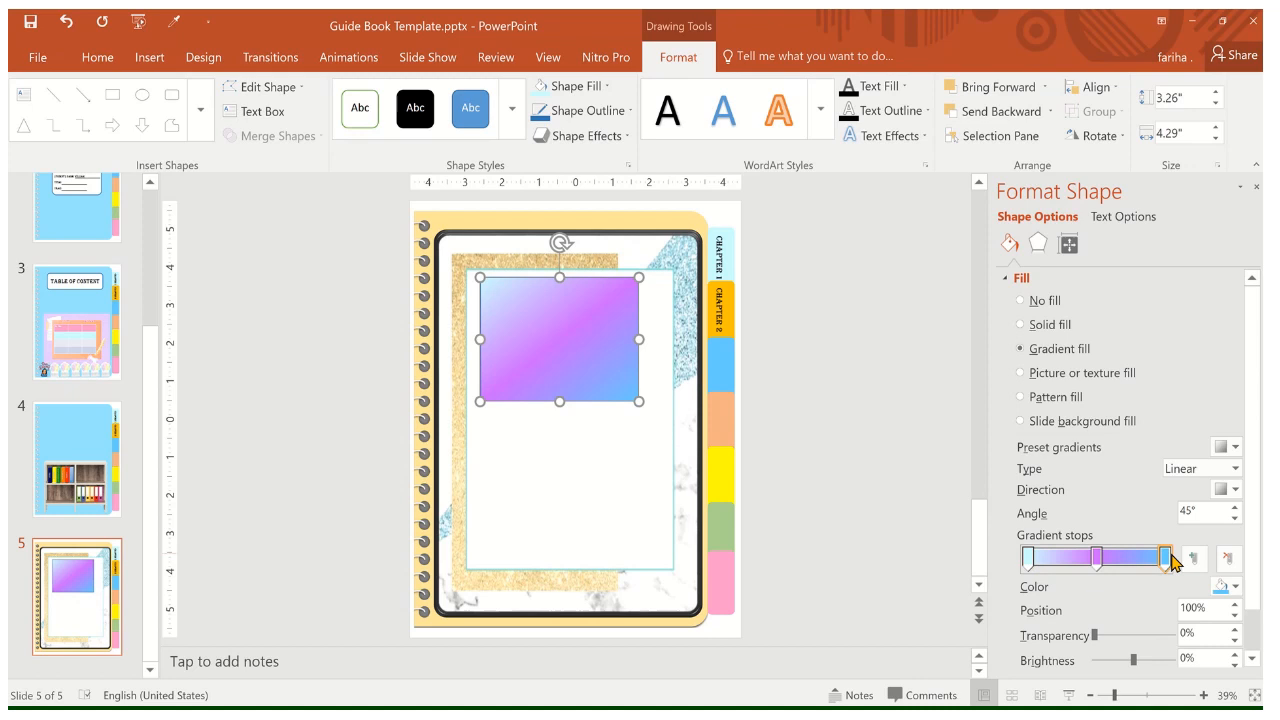
{"action": "left_click", "coordinate": [1236, 588]}
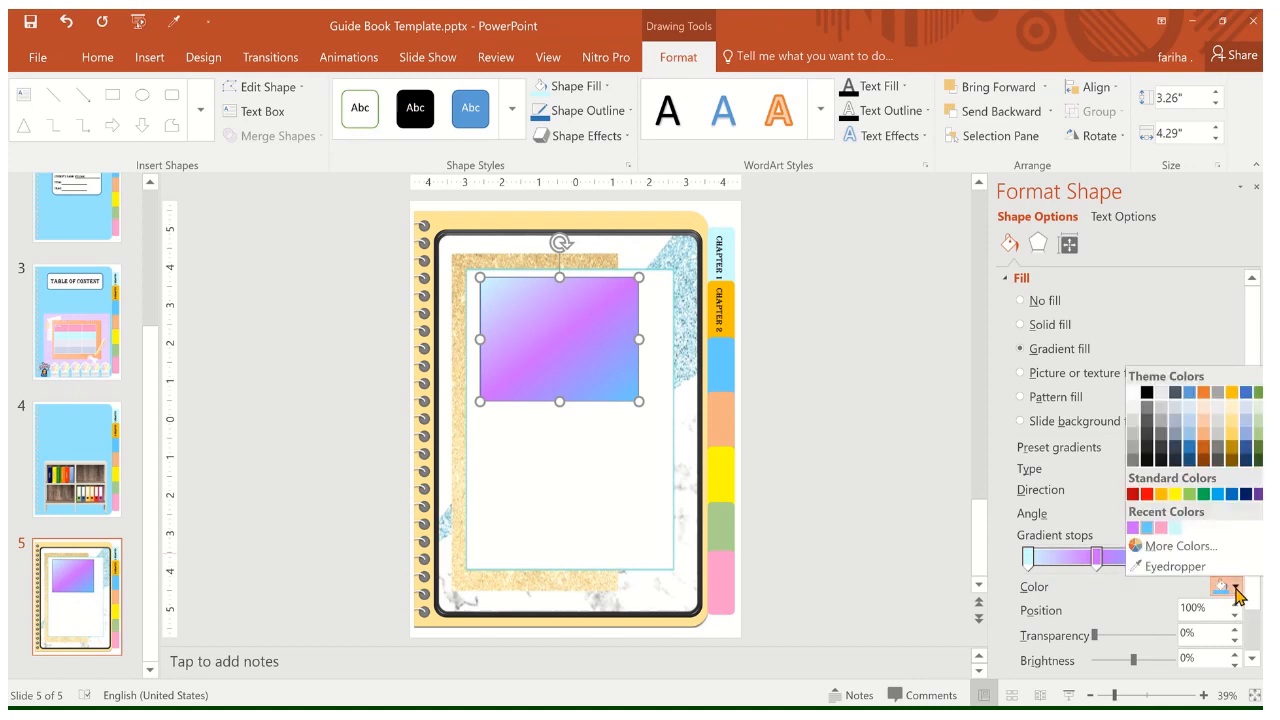
{"action": "left_click", "coordinate": [1177, 528]}
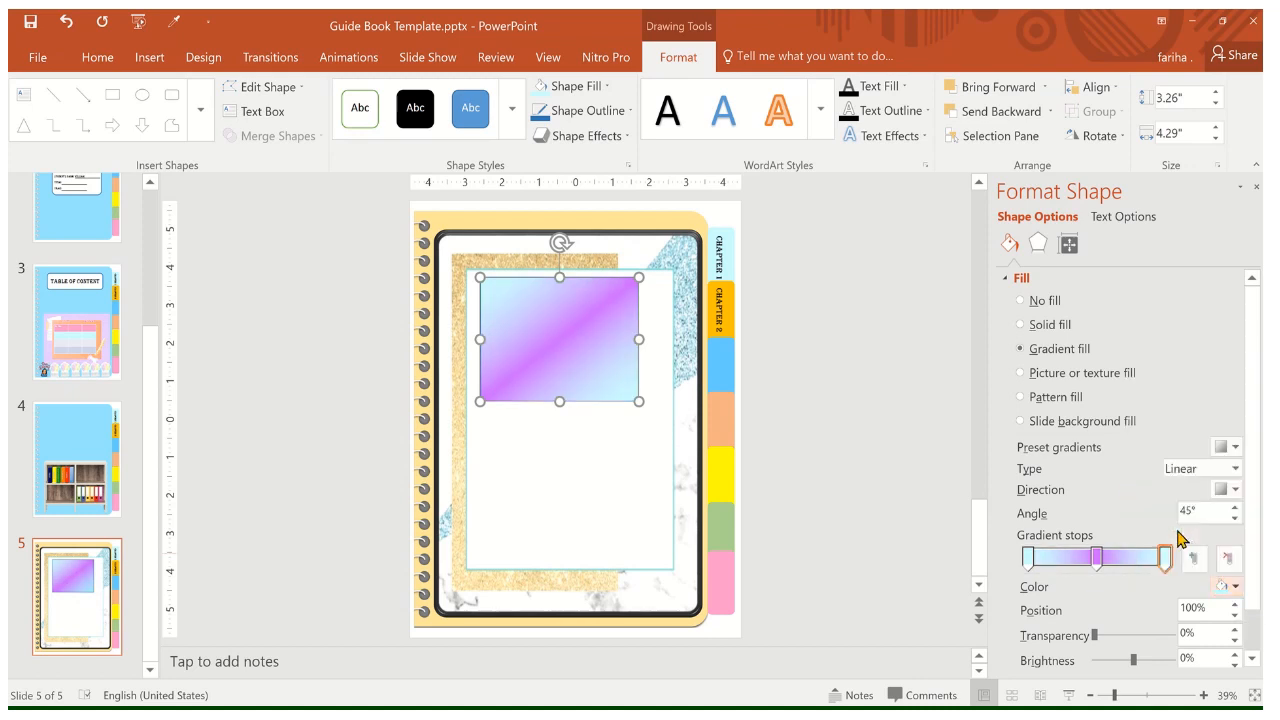
{"action": "left_click", "coordinate": [1236, 590]}
{"action": "left_click", "coordinate": [1160, 529]}
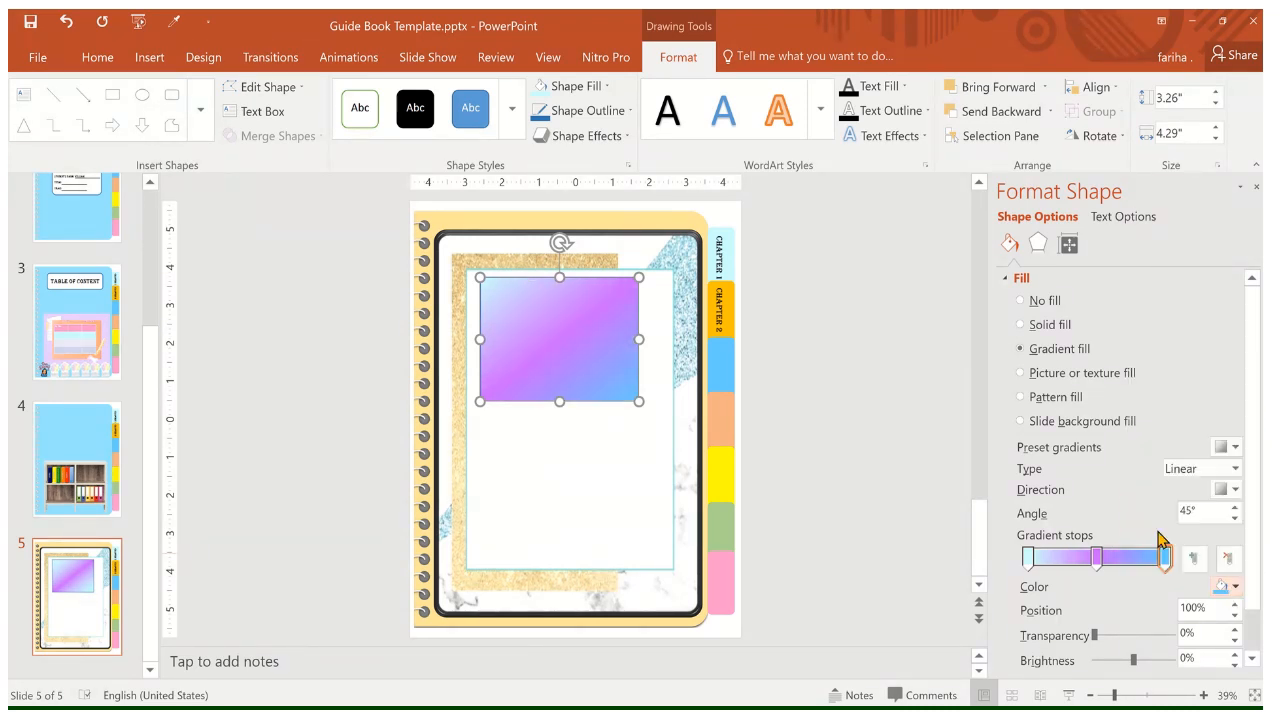
{"action": "left_click", "coordinate": [1235, 590]}
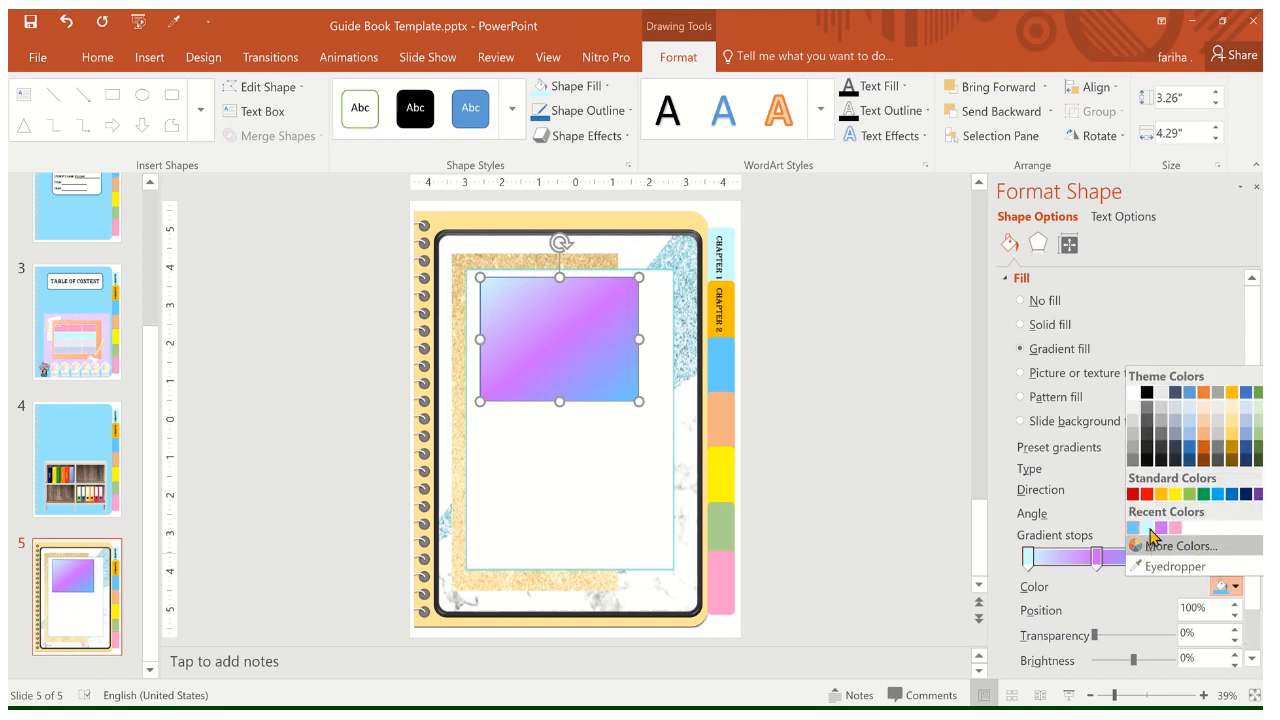
{"action": "left_click", "coordinate": [1137, 410]}
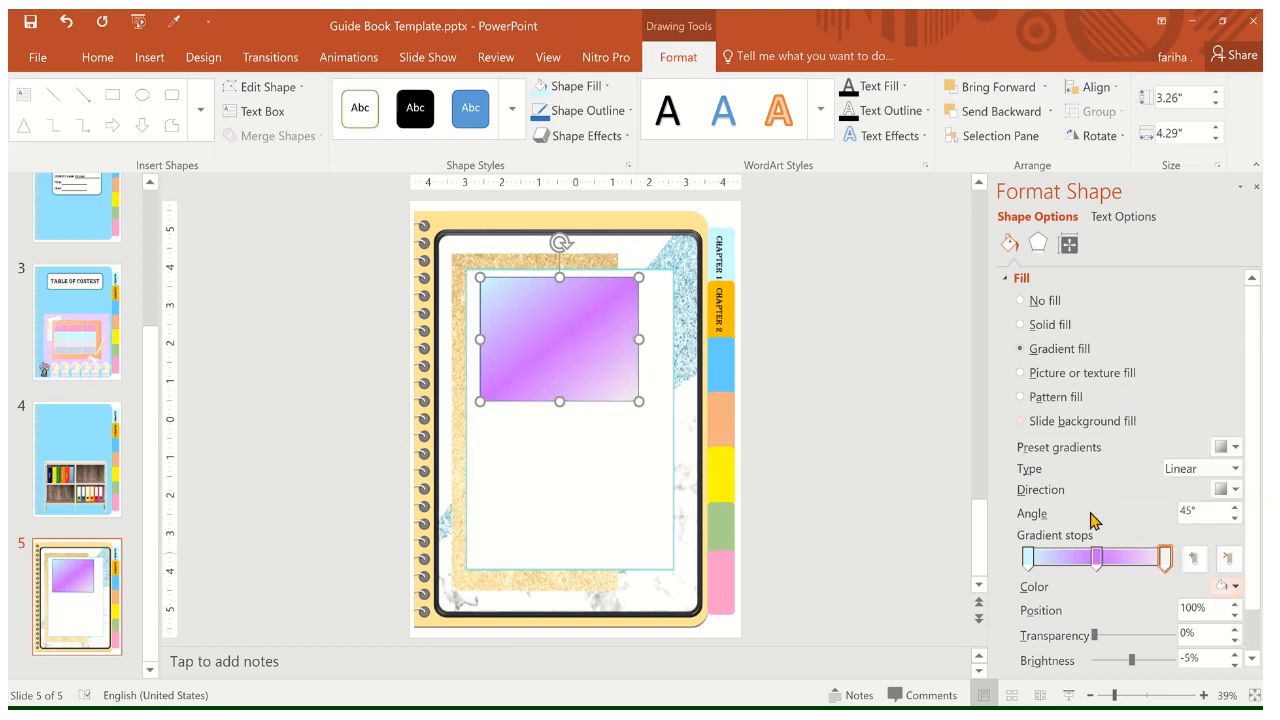
Set the last gradient stop to the recent pink and deselect the rectangle
{"action": "left_click", "coordinate": [1167, 560]}
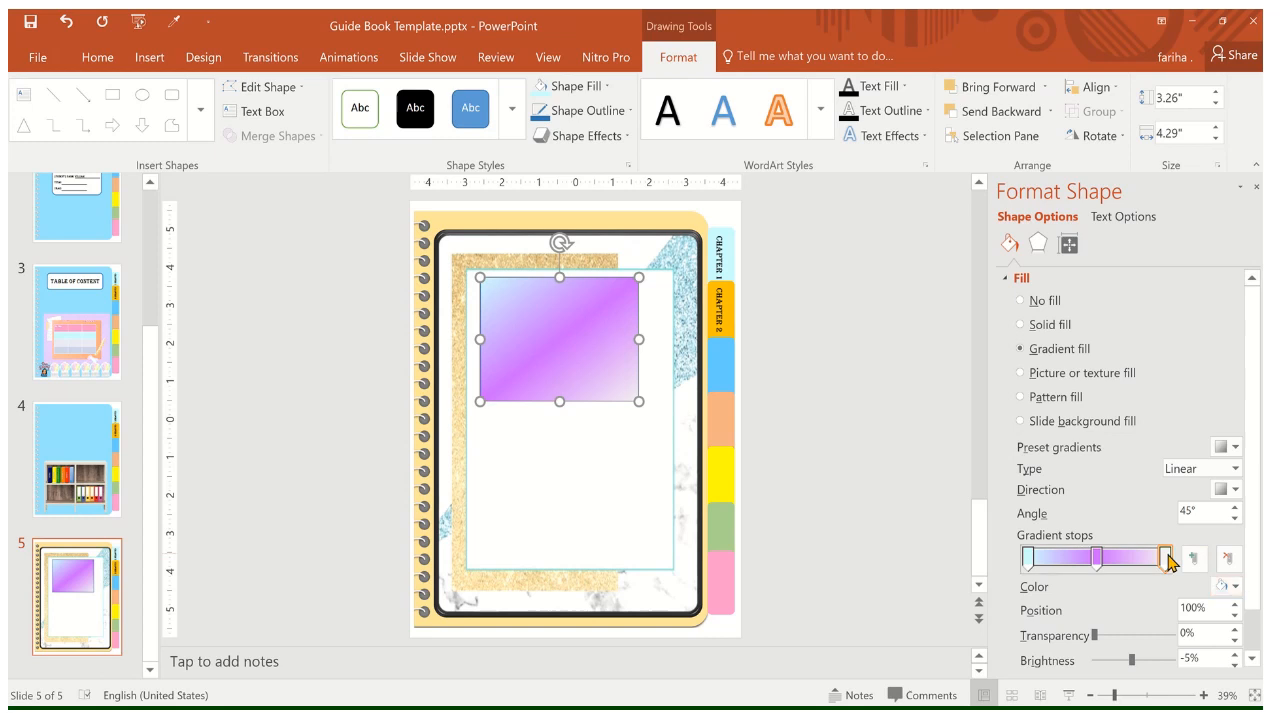
{"action": "left_click", "coordinate": [1235, 587]}
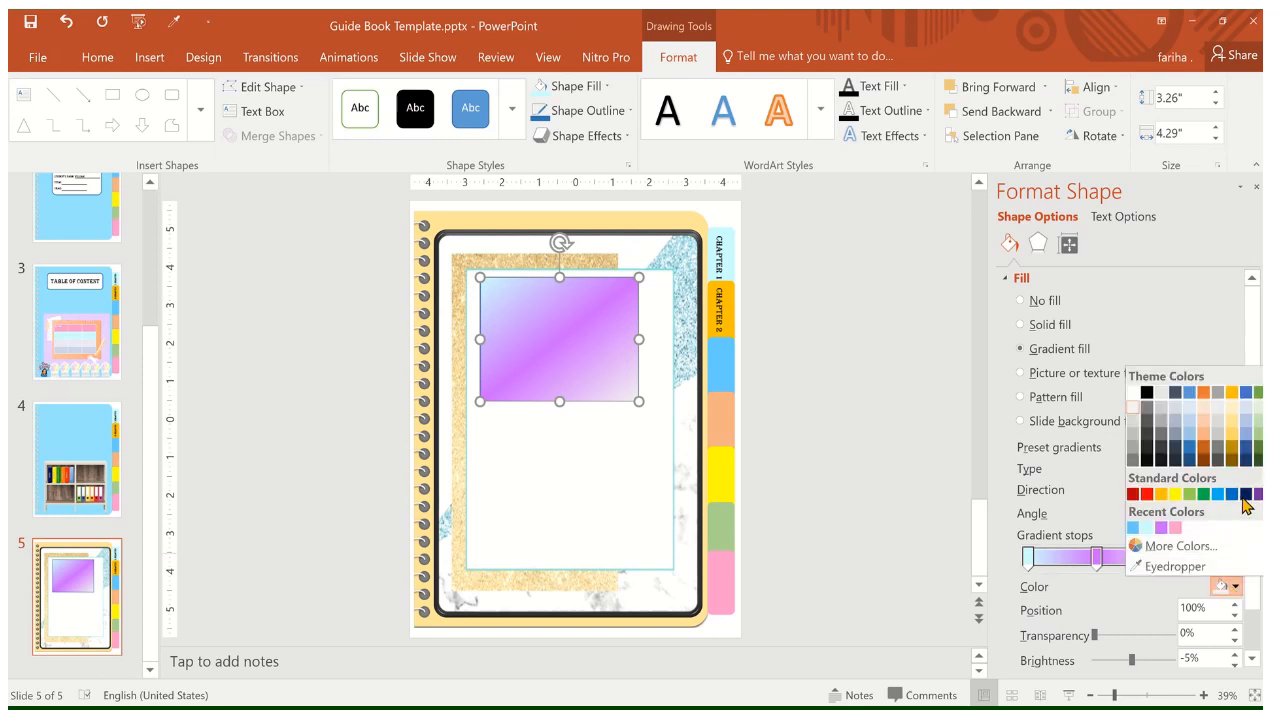
{"action": "left_click", "coordinate": [1175, 527]}
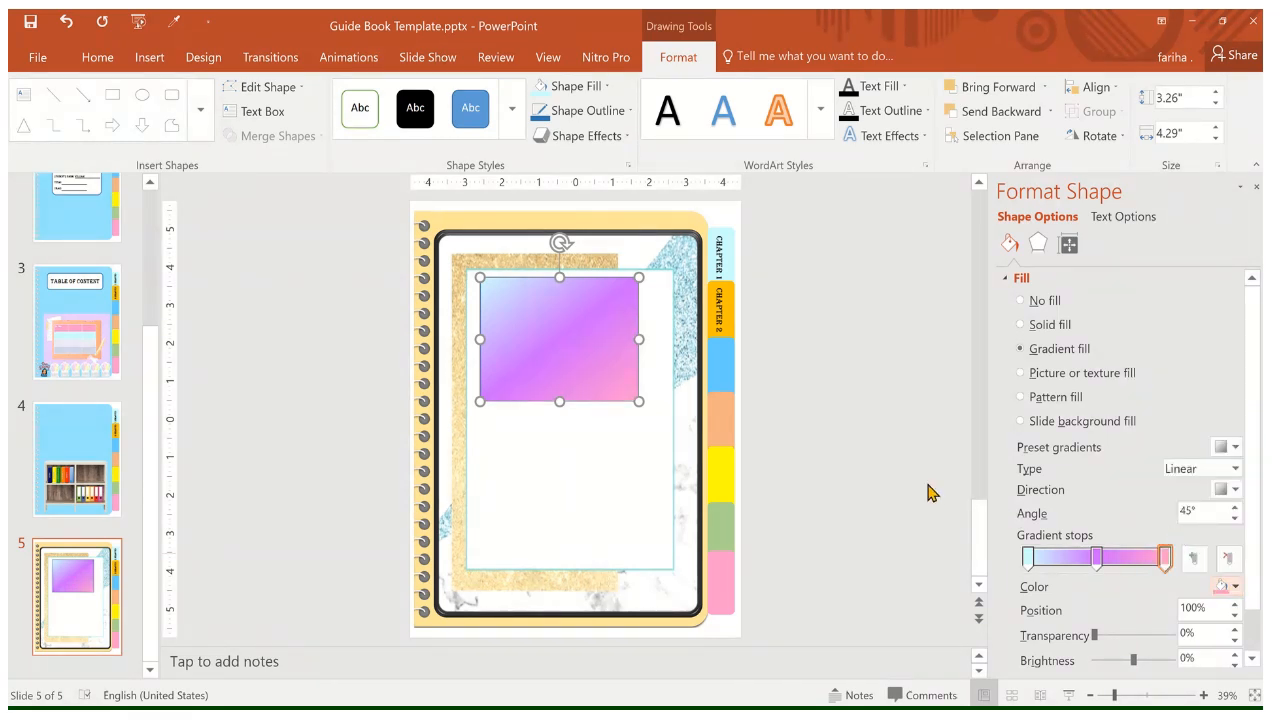
{"action": "left_click", "coordinate": [848, 453]}
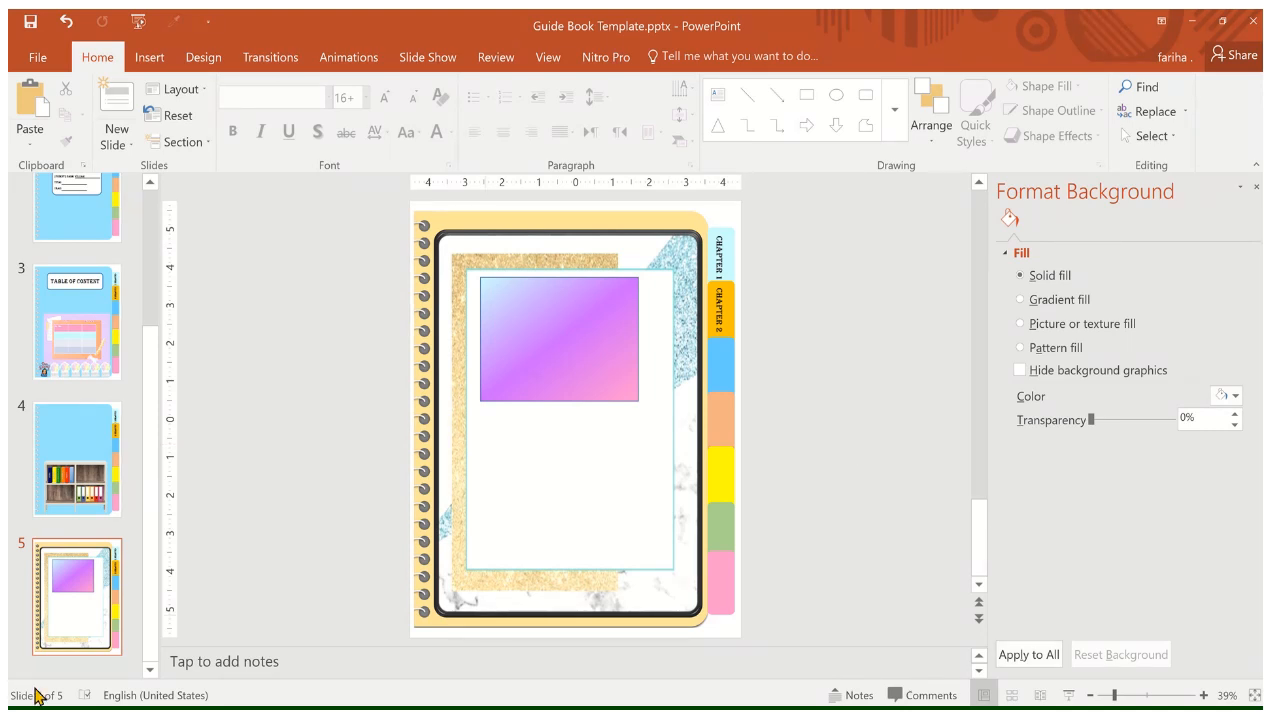
Add a new slide with the yellow notebook layout after slide 5
{"action": "left_click", "coordinate": [63, 675]}
{"action": "right_click", "coordinate": [73, 657]}
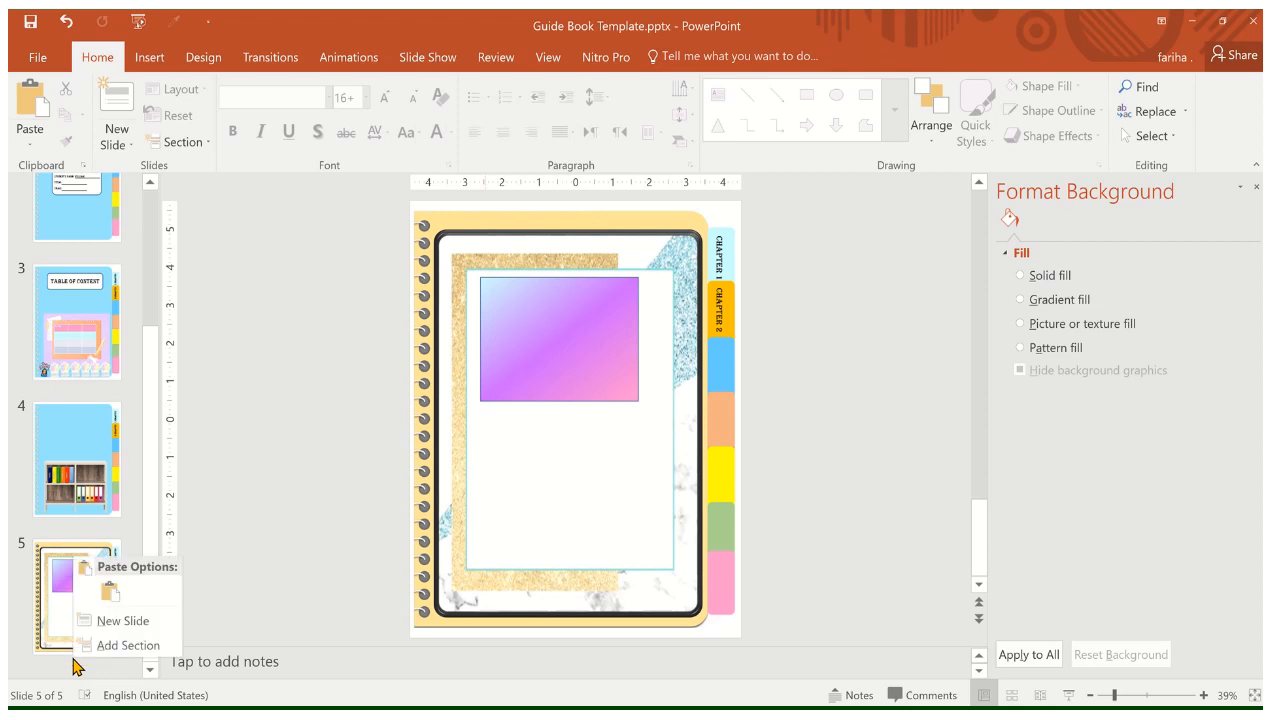
{"action": "left_click", "coordinate": [112, 622]}
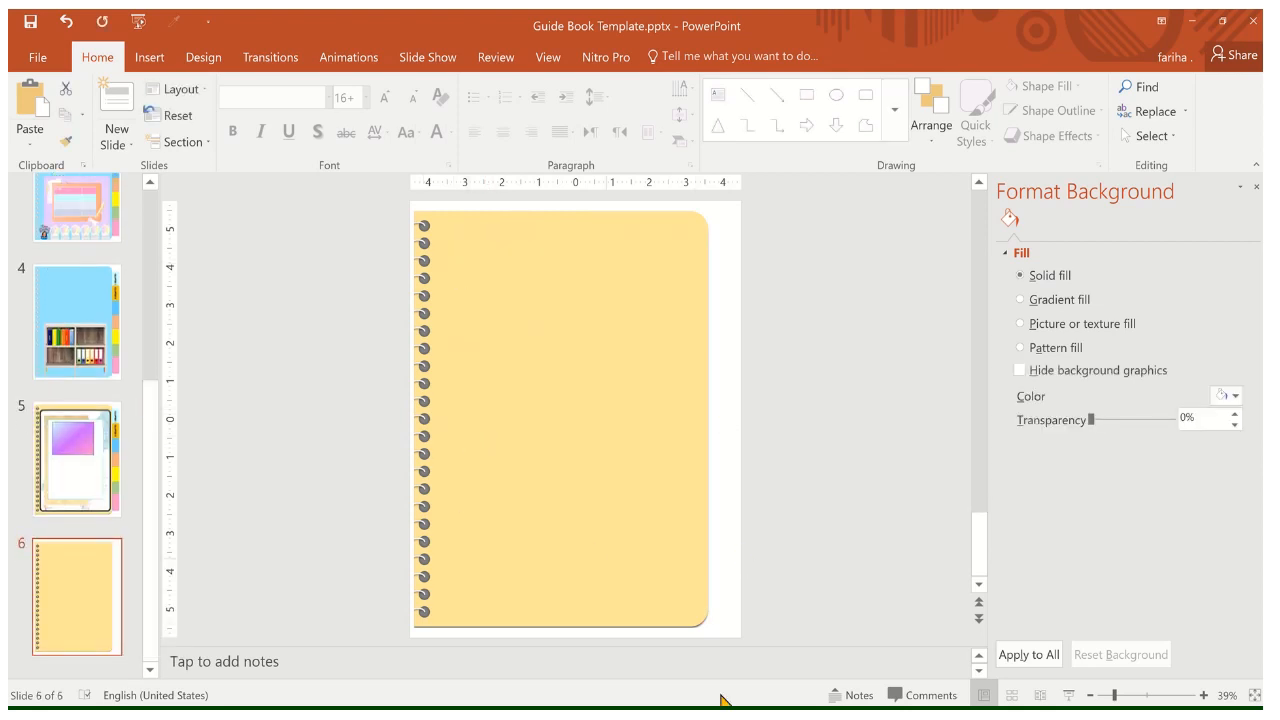
Copy Picture24.jpg from the Guide Book Template folder onto slide 6 and position it inside the yellow notebook page
{"action": "key", "text": "alt+Tab"}
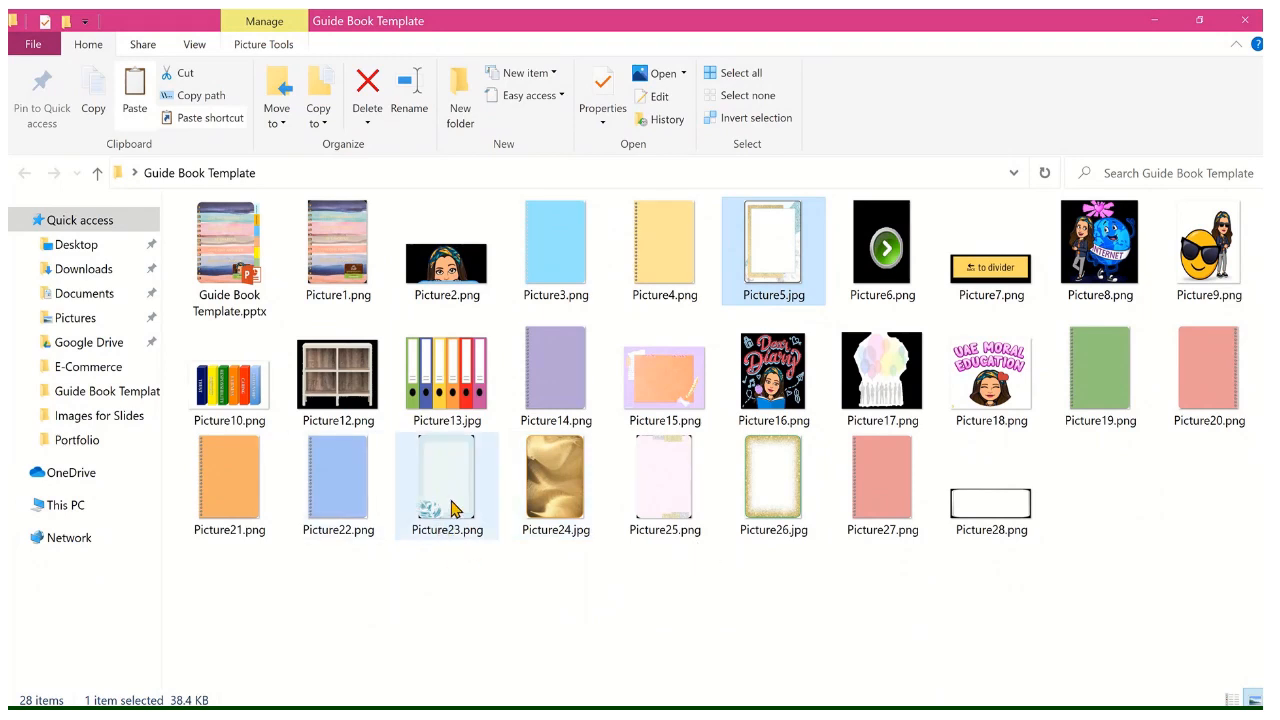
{"action": "left_click", "coordinate": [600, 490]}
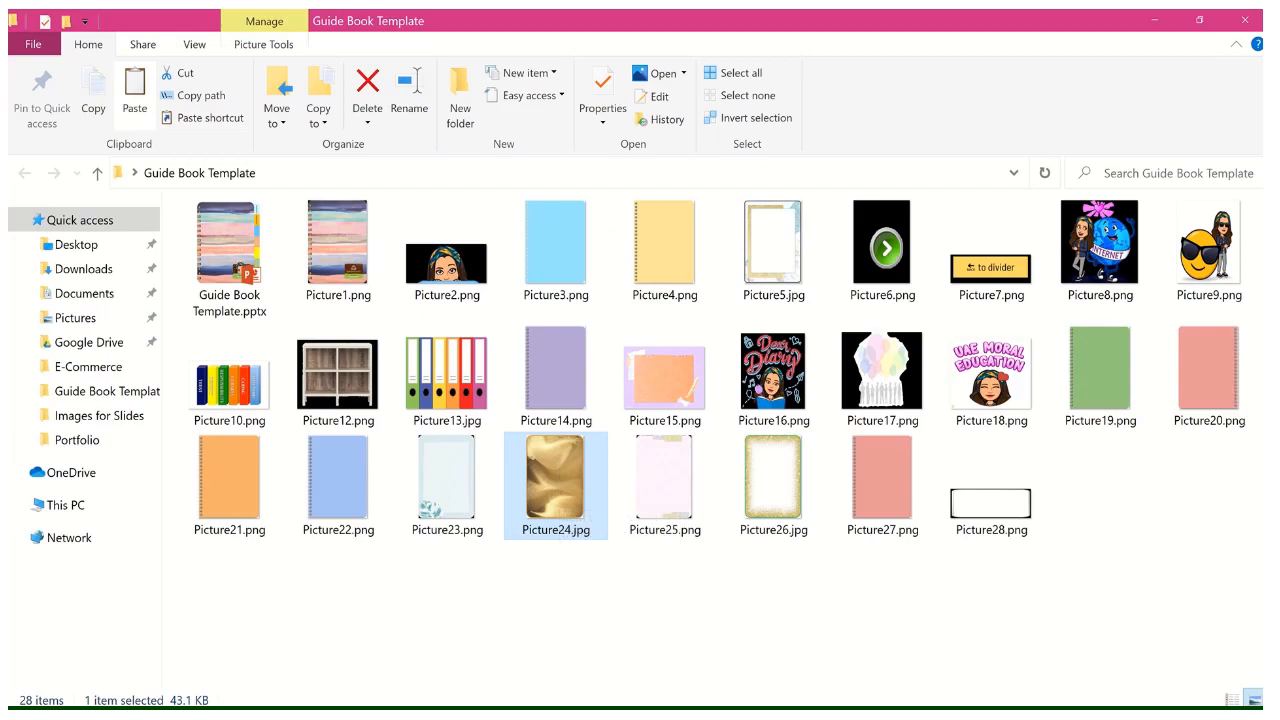
{"action": "left_click", "coordinate": [883, 715]}
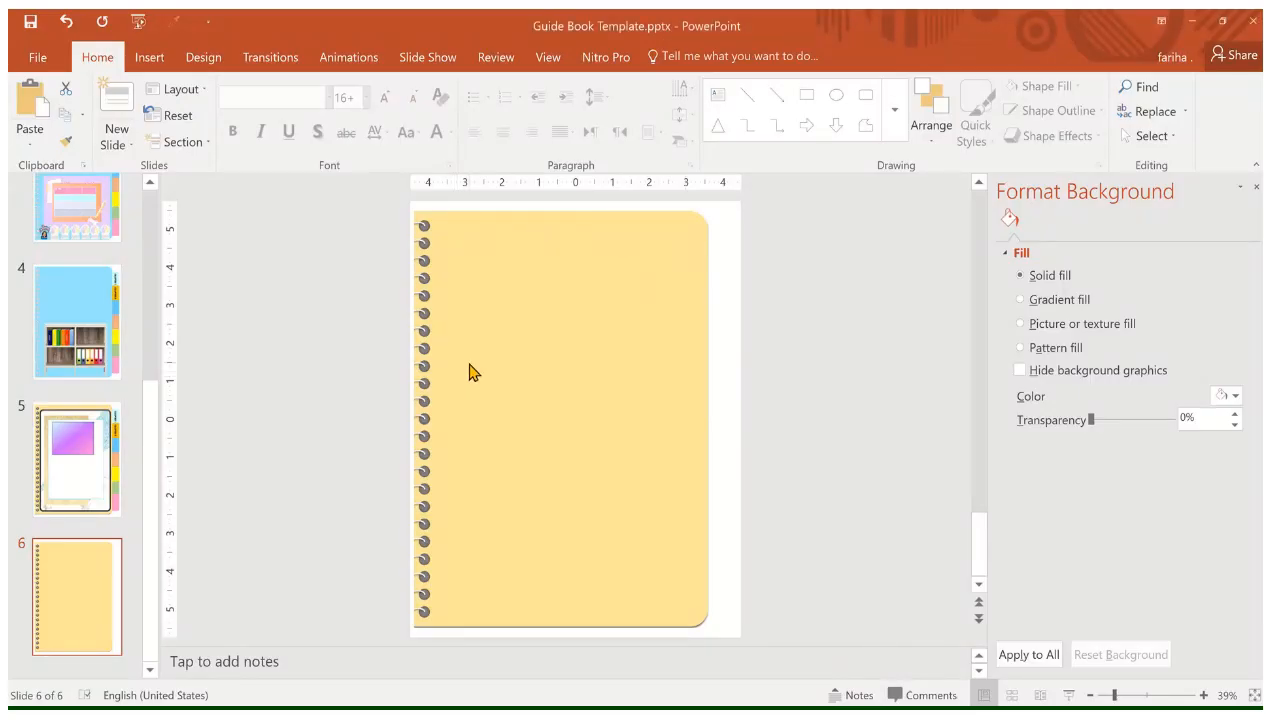
{"action": "key", "text": "ctrl+v"}
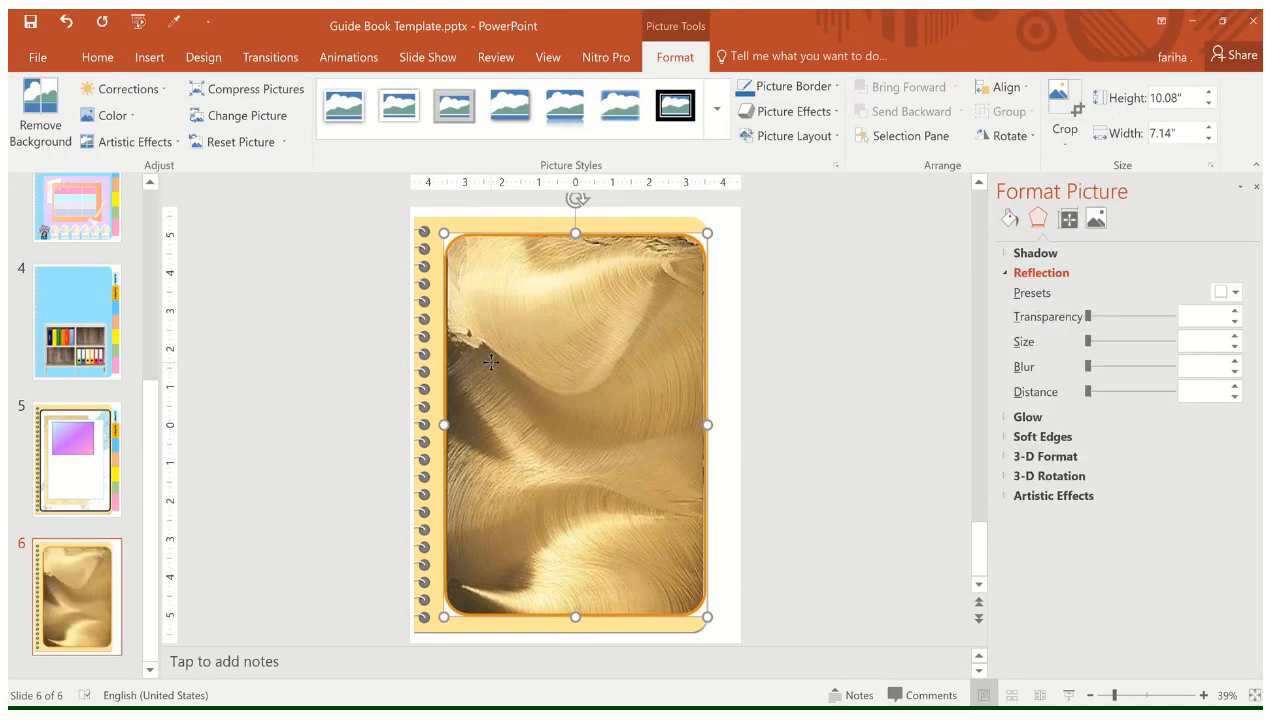
{"action": "mouse_move", "coordinate": [489, 361]}
{"action": "left_mouse_down"}
{"action": "mouse_move", "coordinate": [455, 346]}
{"action": "mouse_move", "coordinate": [481, 366]}
{"action": "left_mouse_up"}
Apply the black reflected bevel style to the gold picture and set its border to Orange, Accent 2, Lighter 40%
{"action": "left_click", "coordinate": [716, 108]}
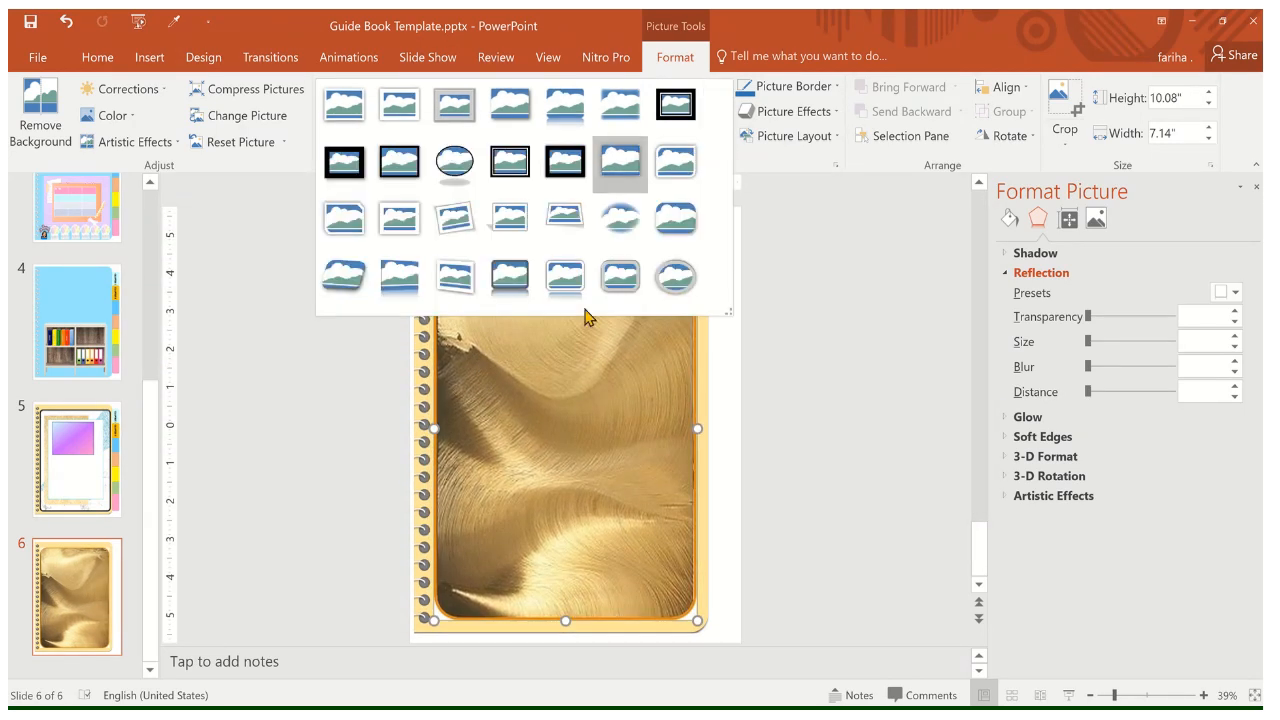
{"action": "left_click", "coordinate": [509, 276]}
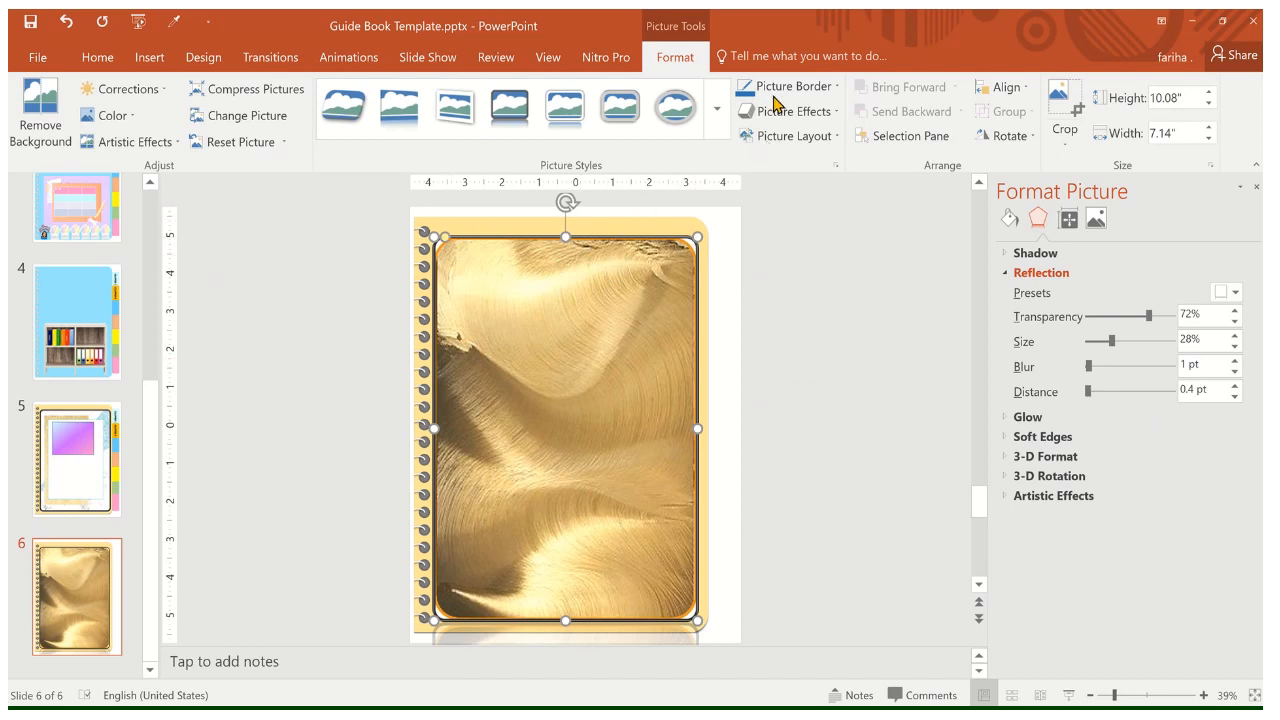
{"action": "left_click", "coordinate": [838, 87]}
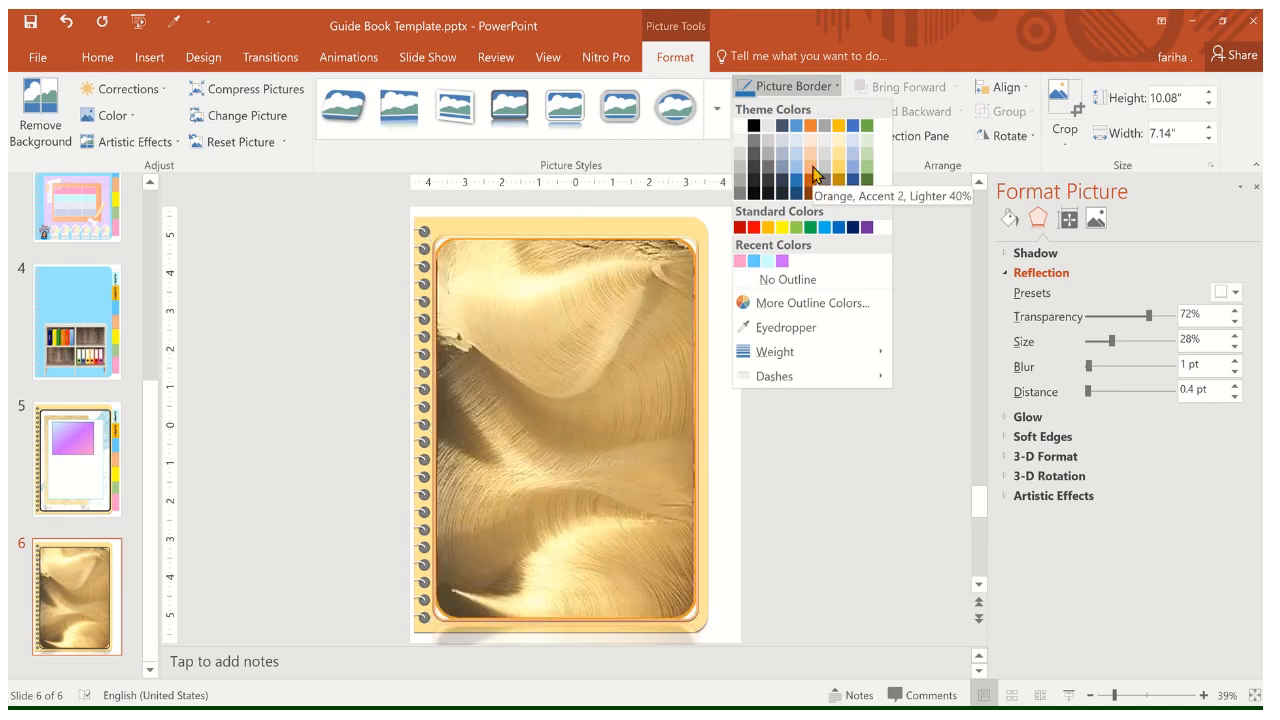
{"action": "left_click", "coordinate": [815, 174]}
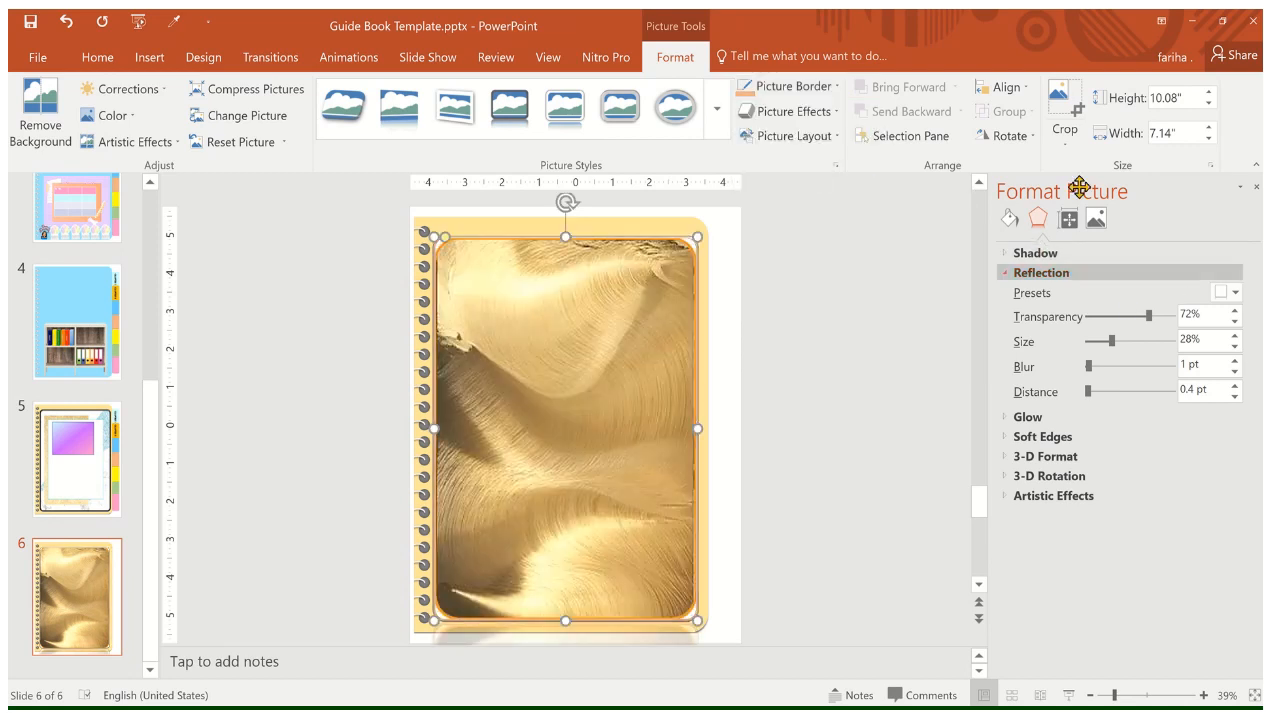
Remove the gold picture's reflection with the No Reflection preset
{"action": "left_click", "coordinate": [1011, 221]}
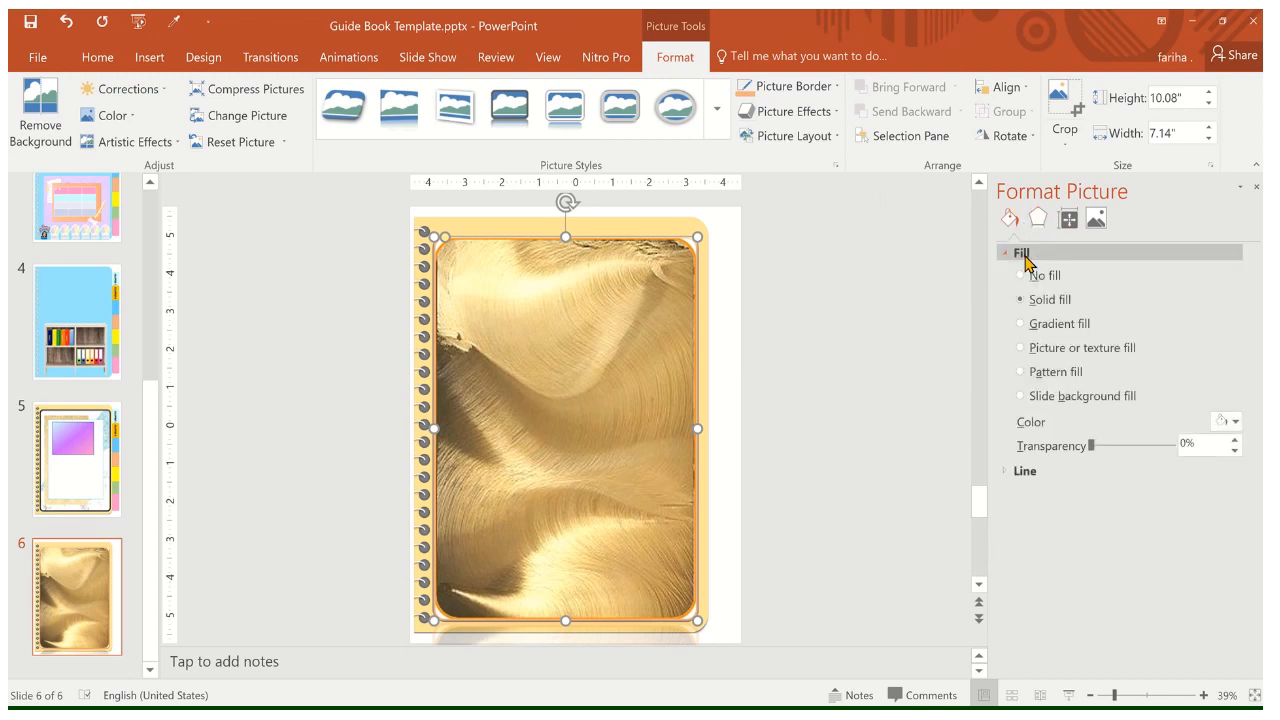
{"action": "scroll", "coordinate": [630, 310], "scroll_direction": "down", "scroll_amount": 1}
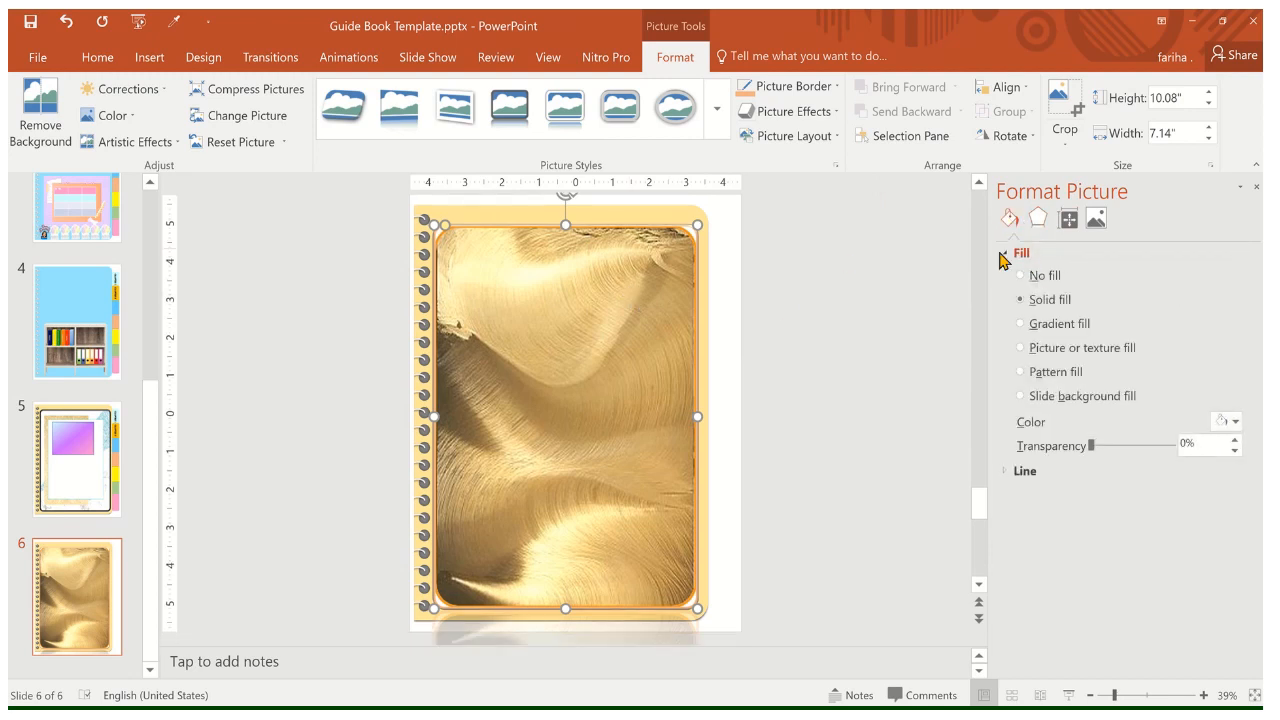
{"action": "left_click", "coordinate": [1036, 217]}
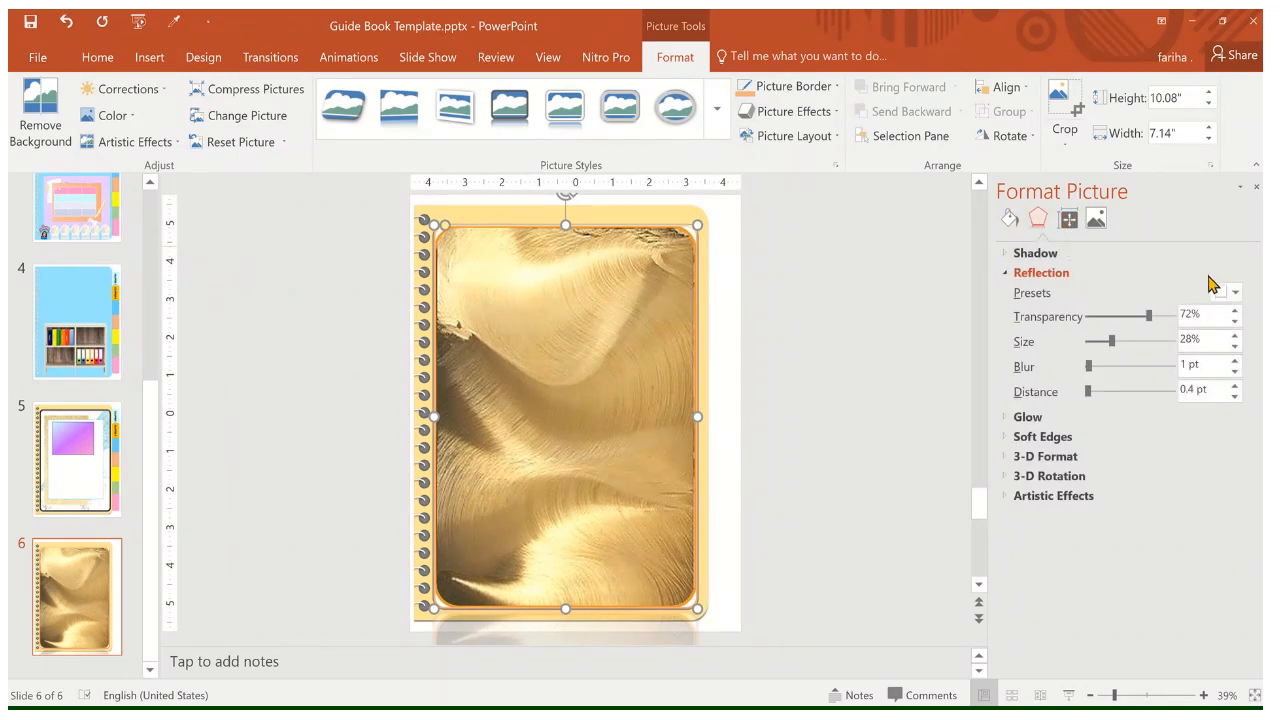
{"action": "left_click", "coordinate": [1238, 291]}
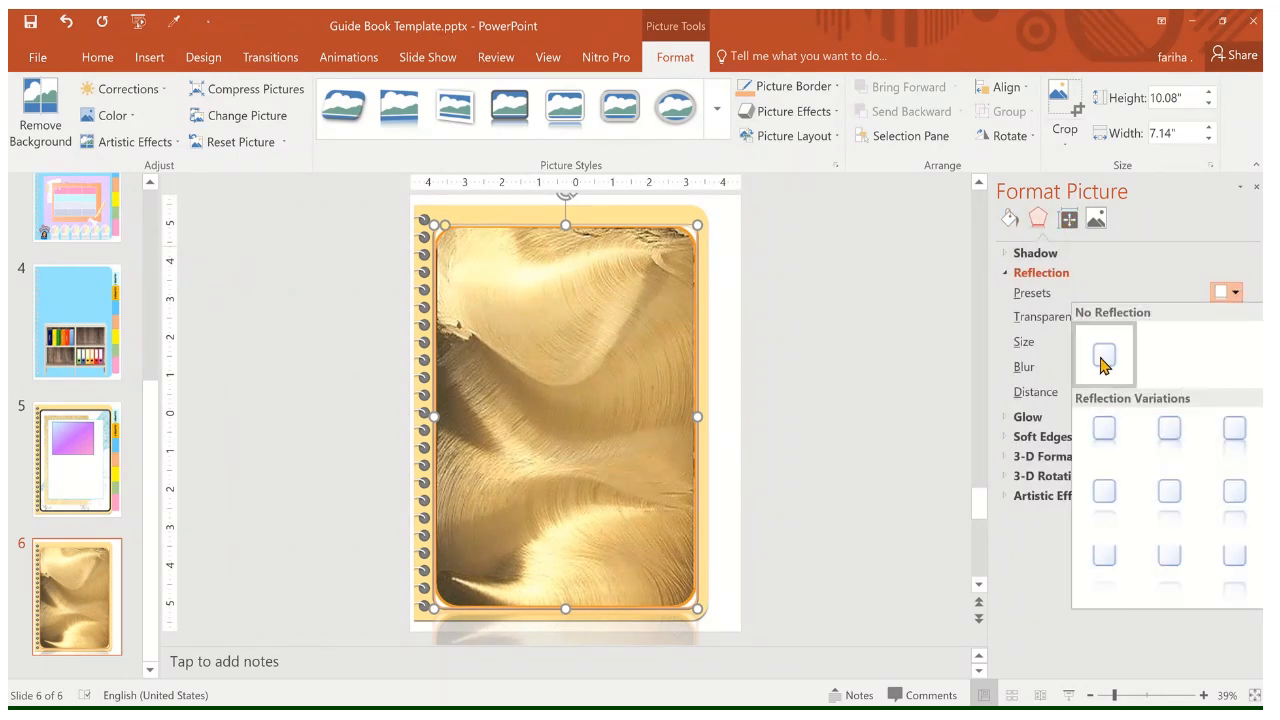
{"action": "left_click", "coordinate": [1103, 351]}
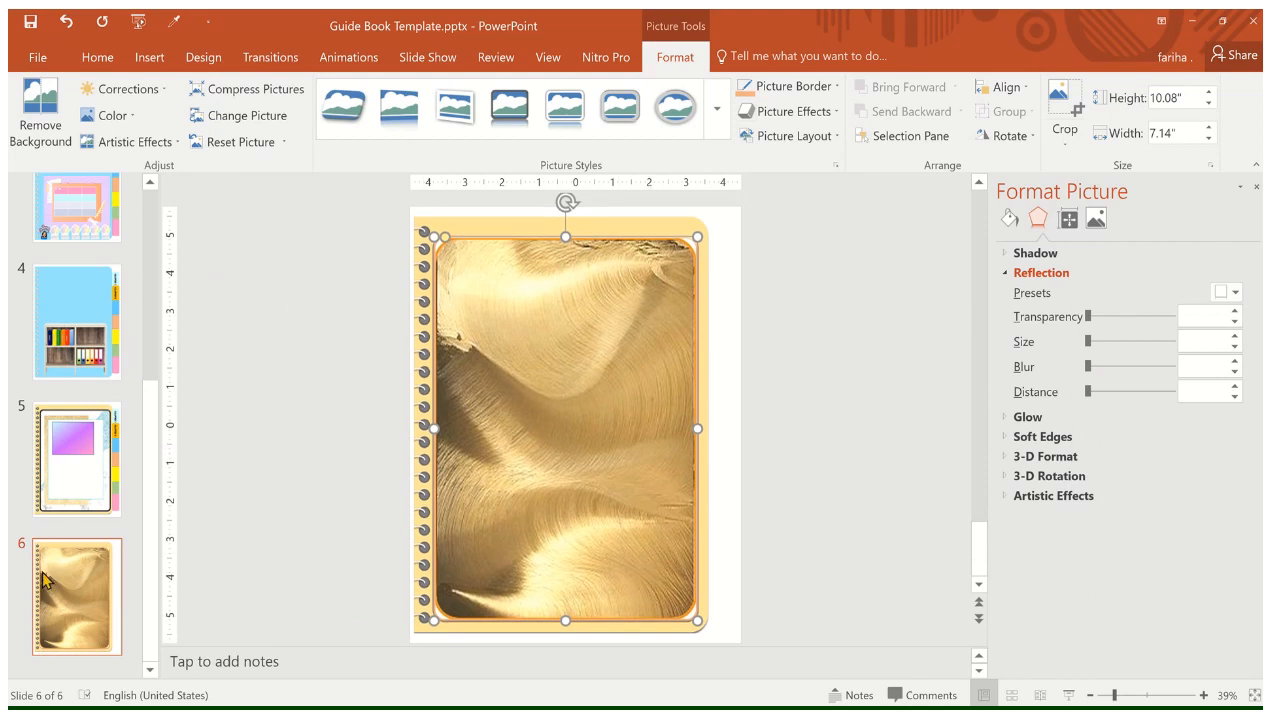
Copy all the coloured chapter tabs from slide 5 onto slide 6 and deselect them
{"action": "left_click", "coordinate": [91, 486]}
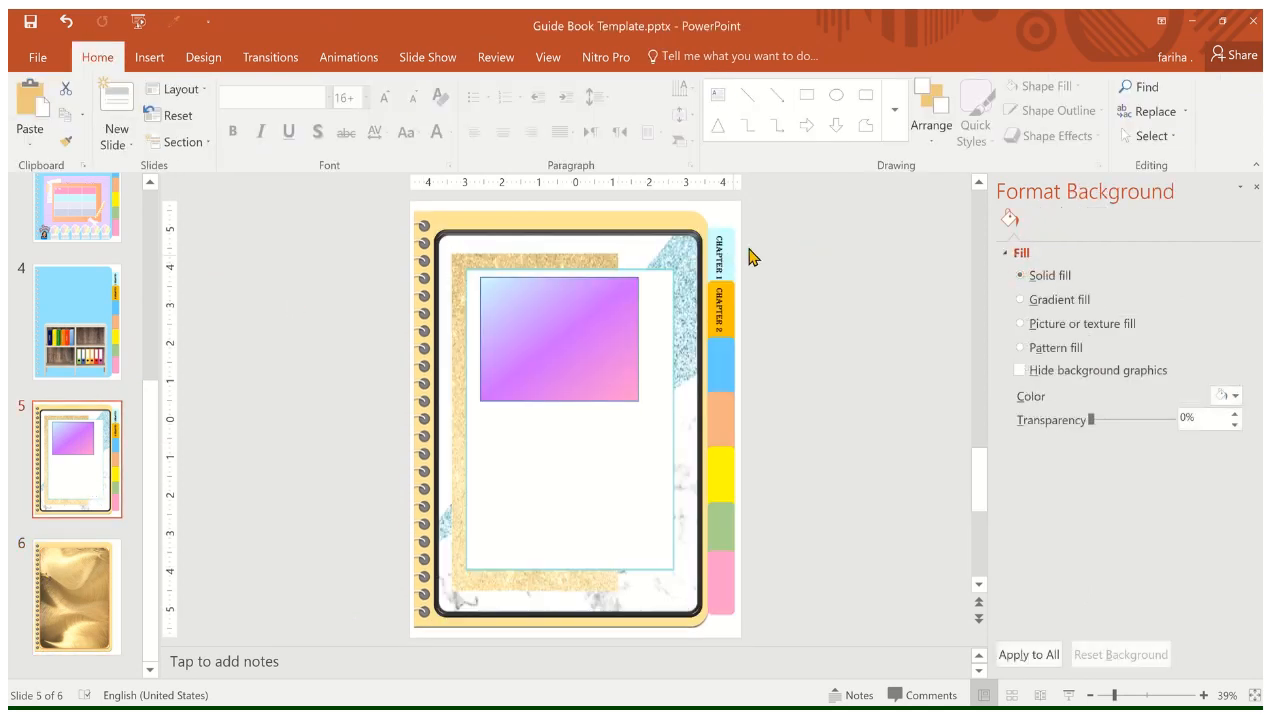
{"action": "mouse_move", "coordinate": [752, 222]}
{"action": "left_mouse_down"}
{"action": "mouse_move", "coordinate": [688, 543]}
{"action": "mouse_move", "coordinate": [689, 638]}
{"action": "left_mouse_up"}
{"action": "left_click", "coordinate": [82, 600]}
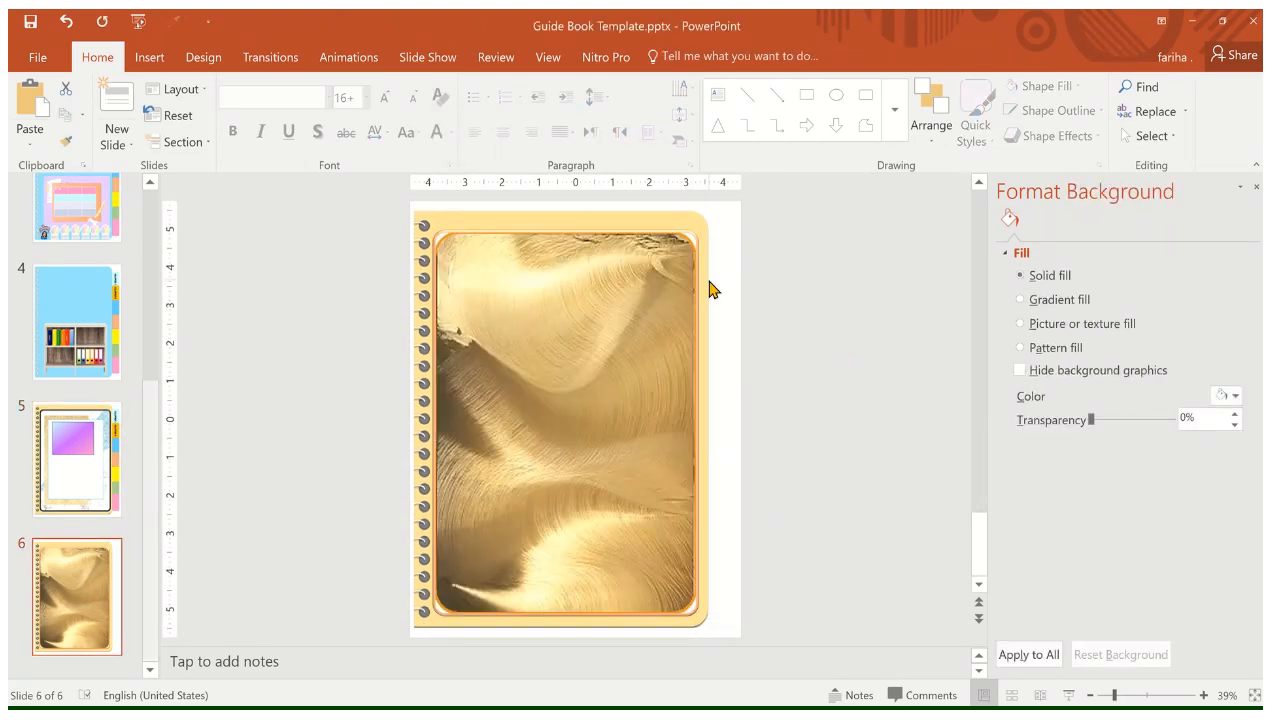
{"action": "key", "text": "ctrl+v"}
{"action": "left_click", "coordinate": [483, 376]}
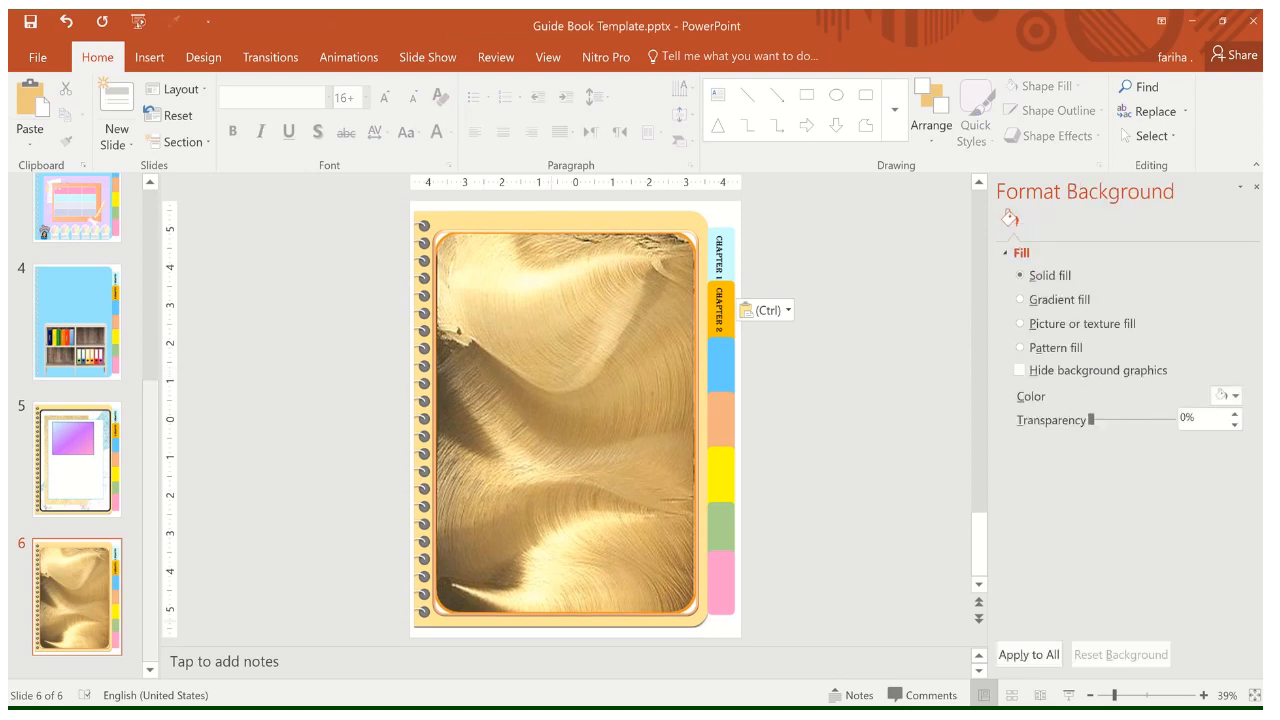
Copy Picture23.png from the Guide Book Template folder onto slide 6 and position it over the gold picture
{"action": "mouse_move", "coordinate": [327, 709]}
{"action": "left_click", "coordinate": [435, 645]}
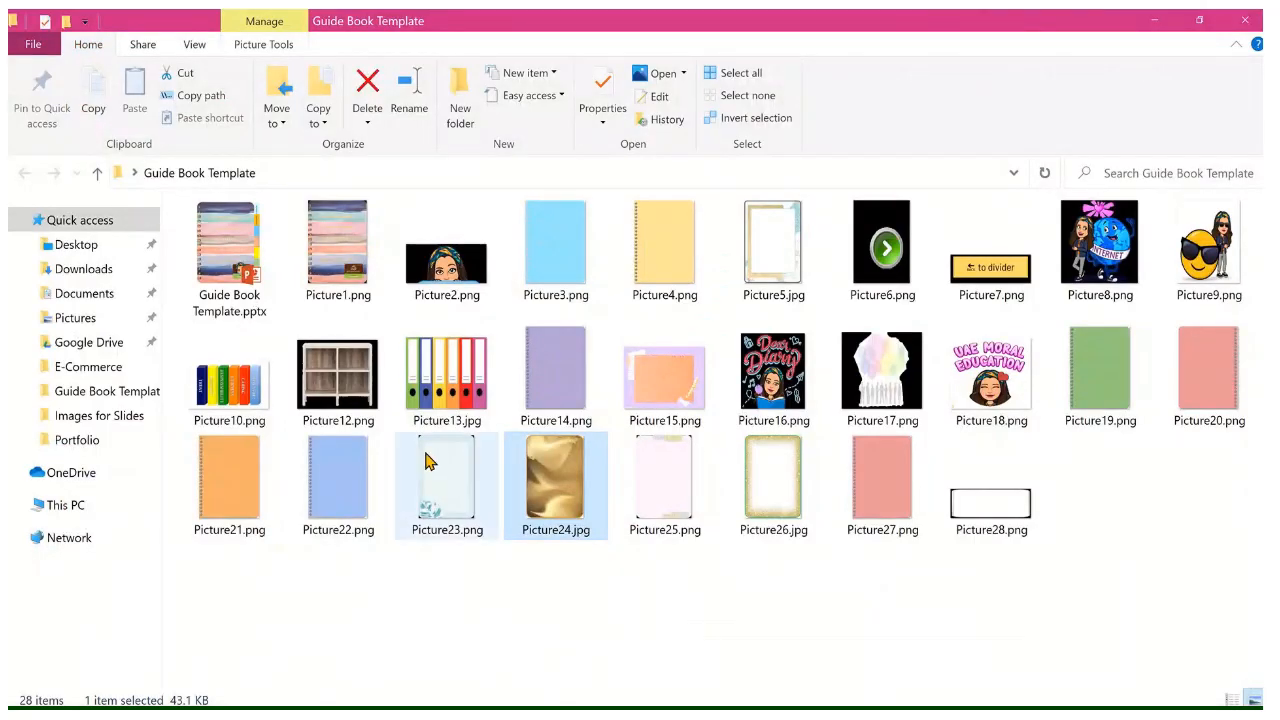
{"action": "left_click", "coordinate": [679, 490]}
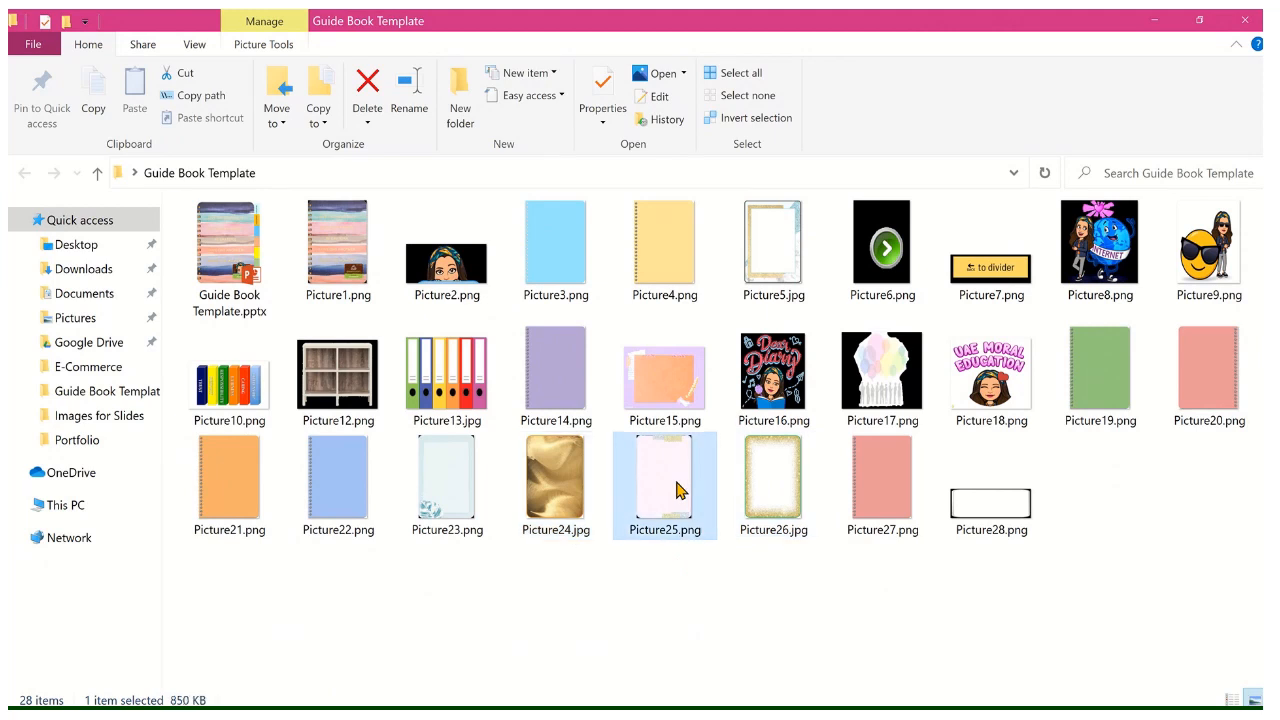
{"action": "left_click", "coordinate": [430, 510]}
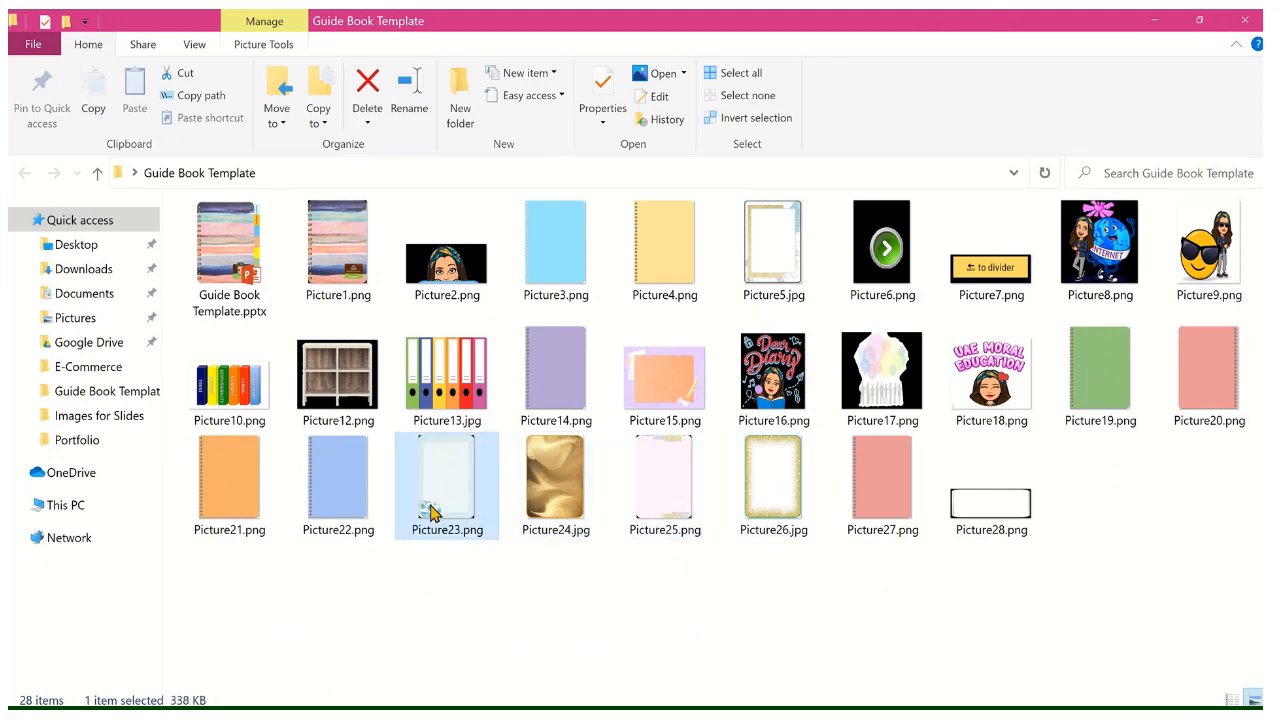
{"action": "key", "text": "ctrl+c"}
{"action": "left_click", "coordinate": [604, 714]}
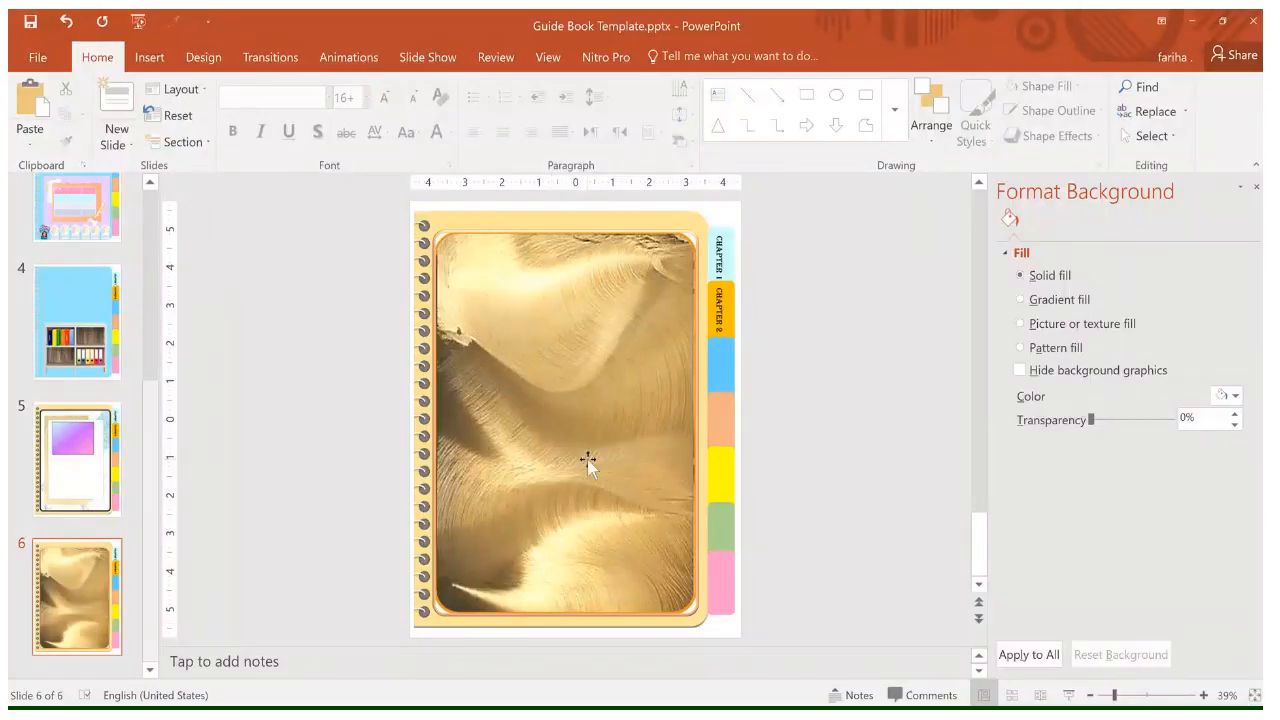
{"action": "key", "text": "ctrl+v"}
{"action": "left_click_drag", "start_coordinate": [560, 454], "coordinate": [557, 457]}
Copy the gradient rectangle from slide 5 onto slide 6, shift it slightly left and make it slightly smaller
{"action": "left_click", "coordinate": [88, 478]}
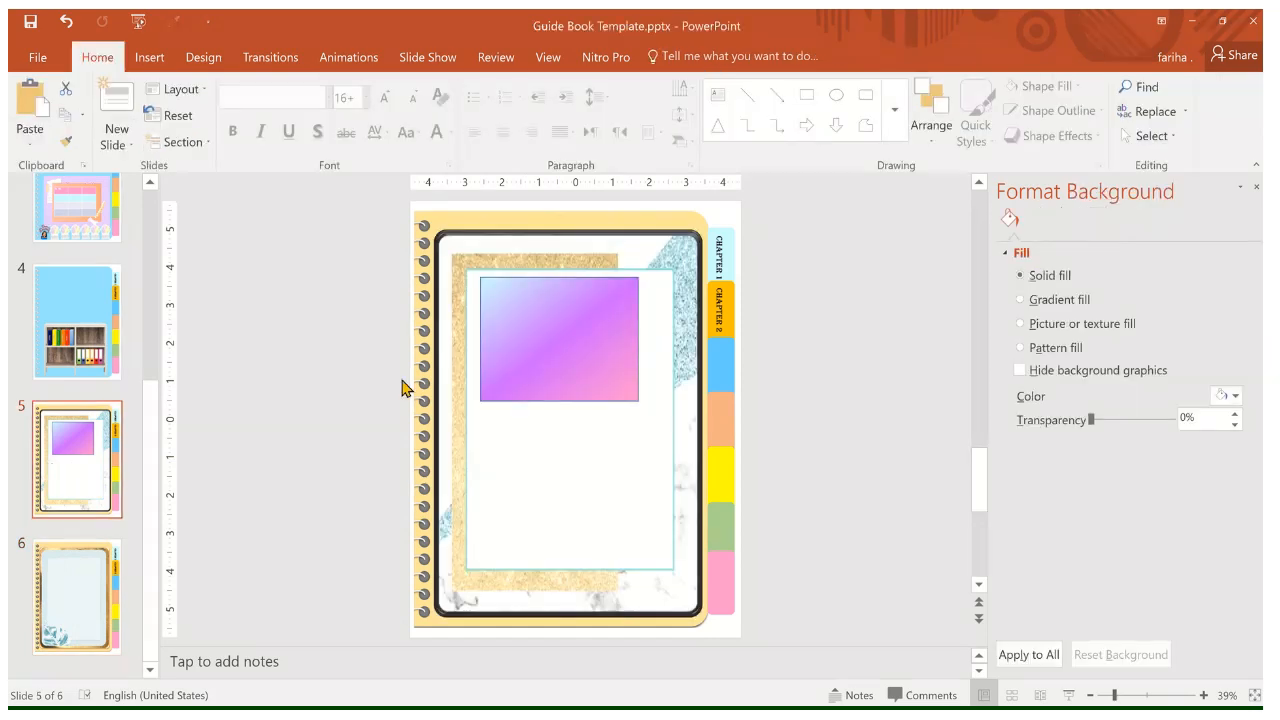
{"action": "left_click", "coordinate": [524, 356]}
{"action": "left_click", "coordinate": [51, 600]}
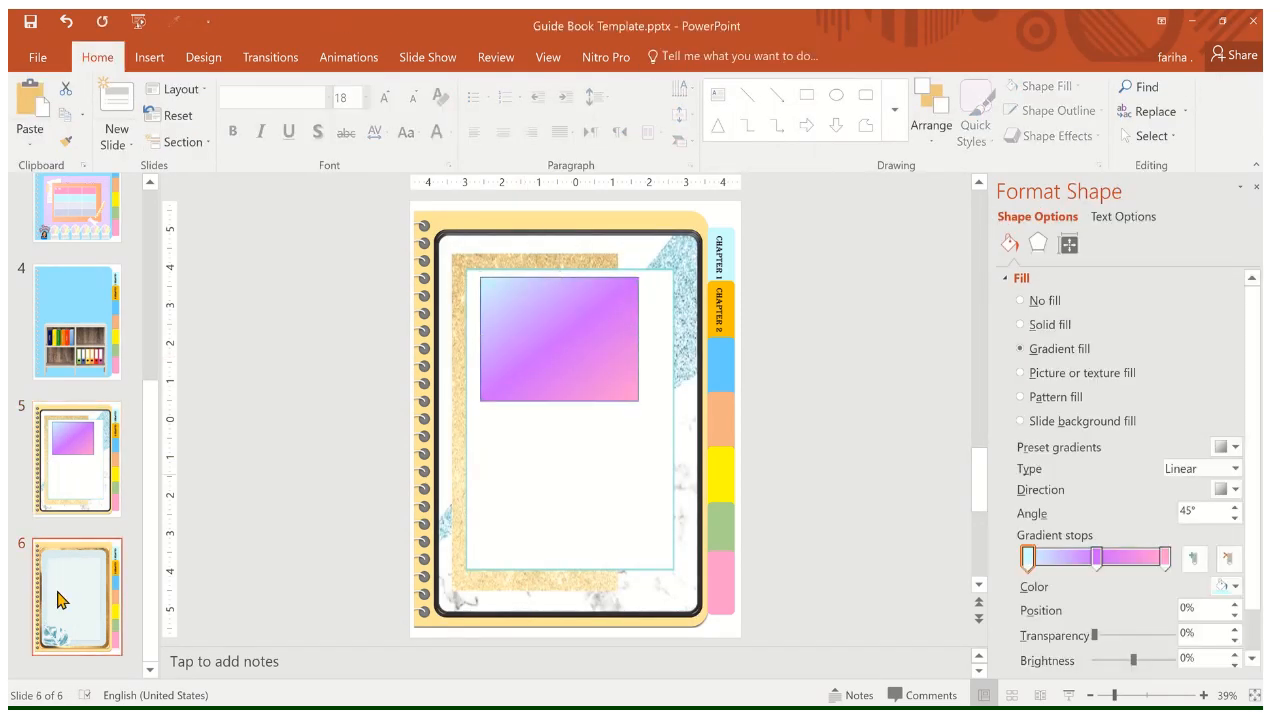
{"action": "key", "text": "ctrl+v"}
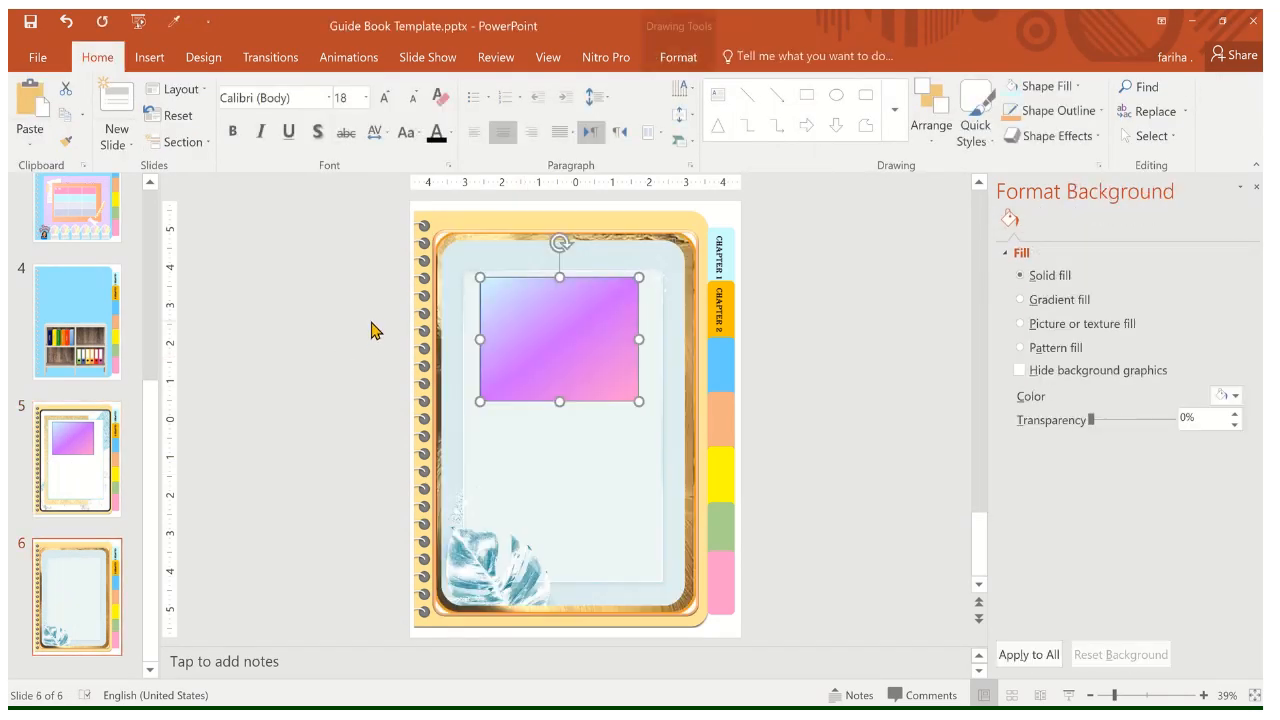
{"action": "left_click_drag", "start_coordinate": [534, 320], "coordinate": [525, 361]}
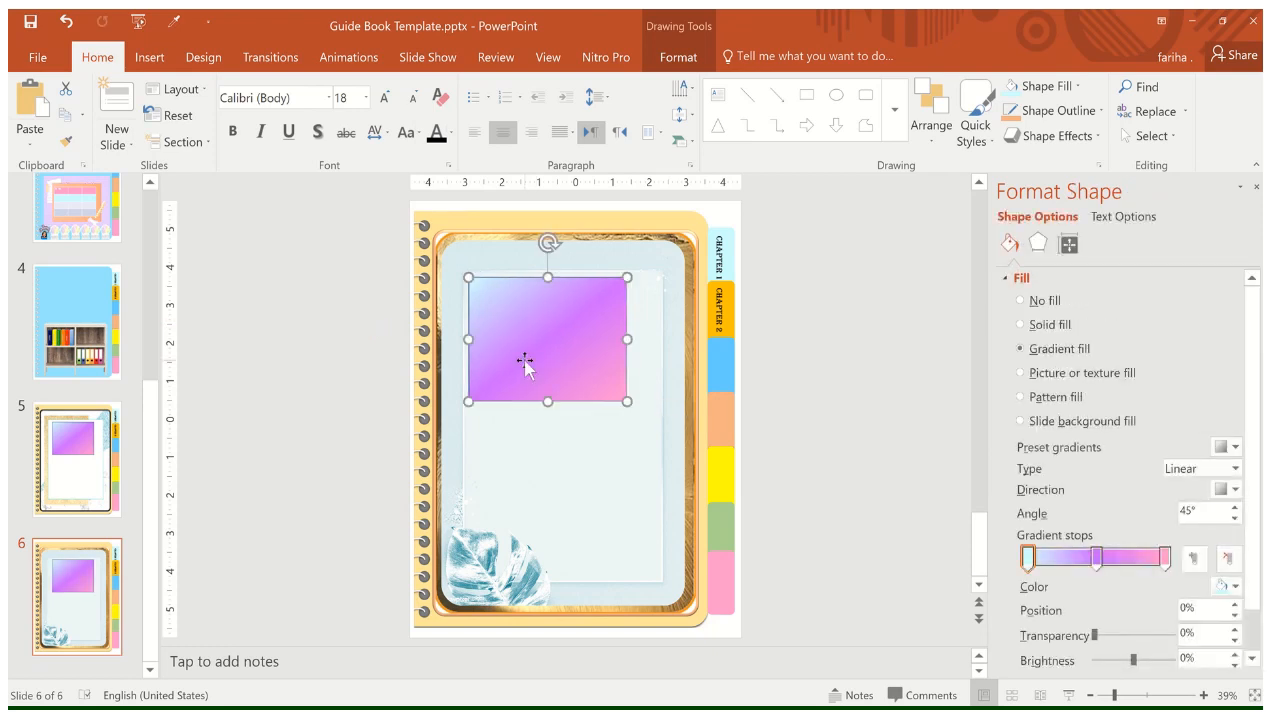
{"action": "left_click_drag", "start_coordinate": [625, 401], "coordinate": [607, 395]}
Paste a second gradient rectangle on slide 6 and place it below the first one
{"action": "left_click", "coordinate": [289, 363]}
{"action": "key", "text": "ctrl+z"}
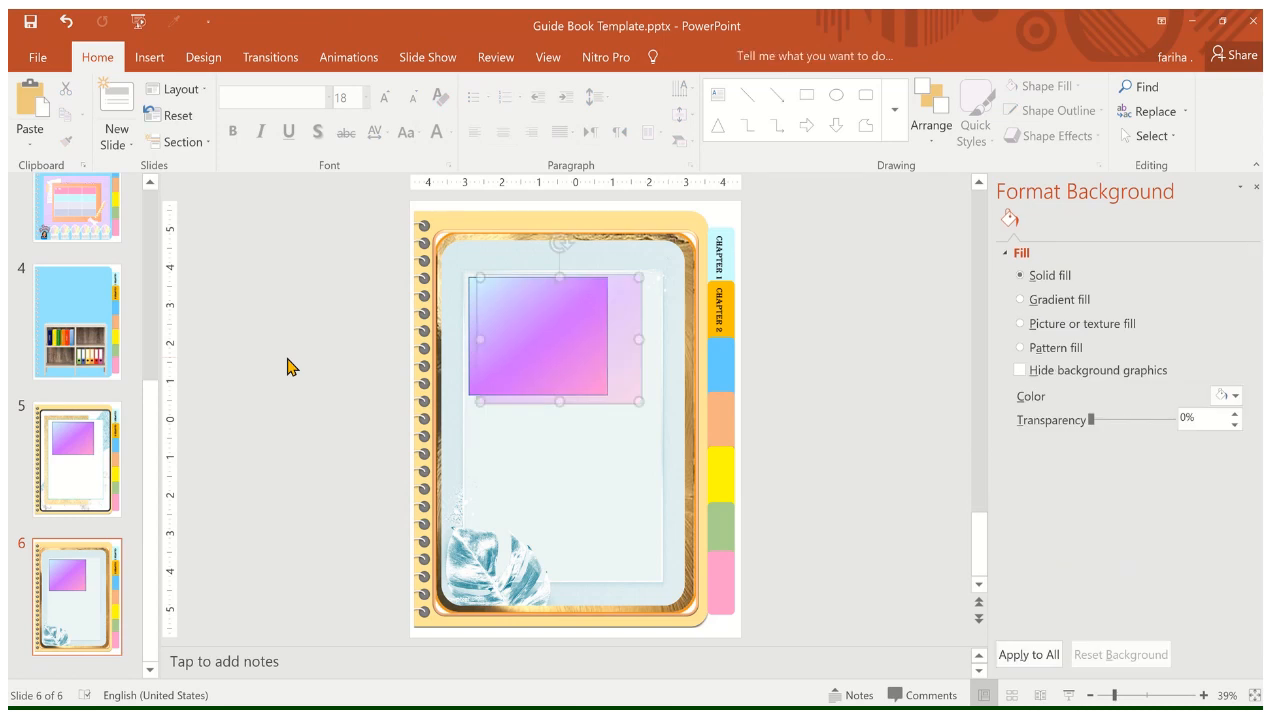
{"action": "left_click_drag", "start_coordinate": [537, 345], "coordinate": [548, 480]}
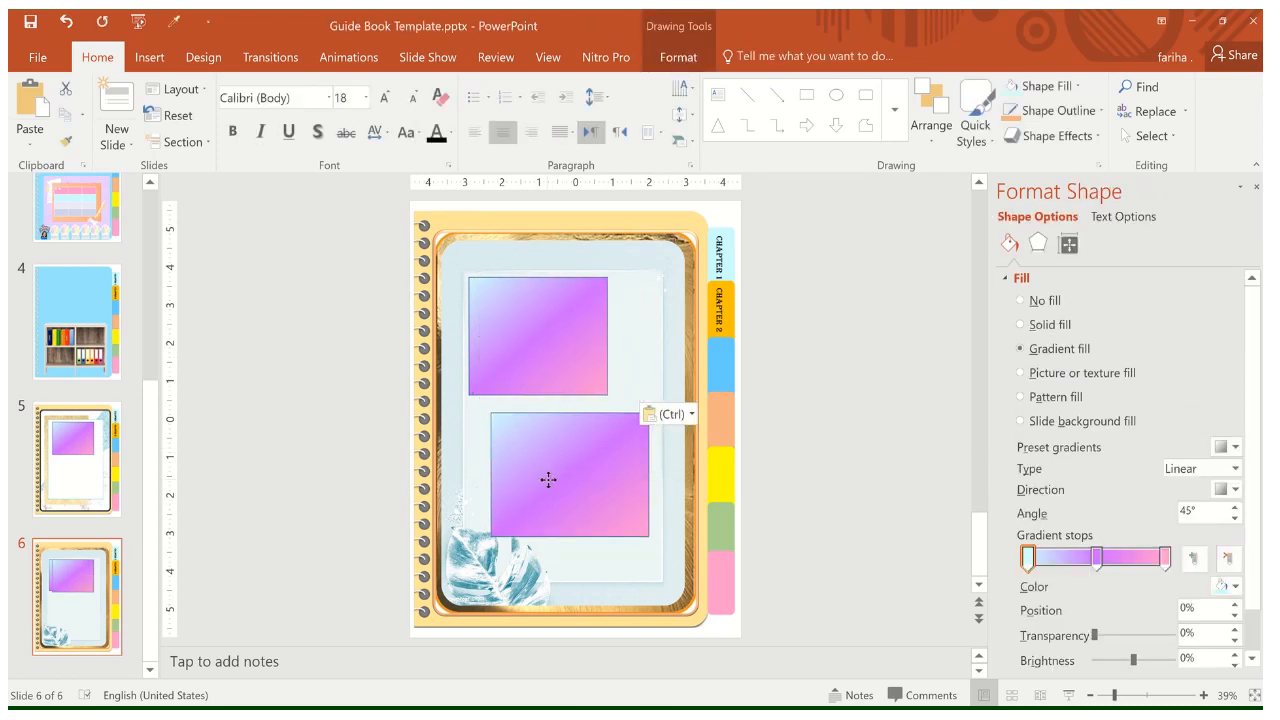